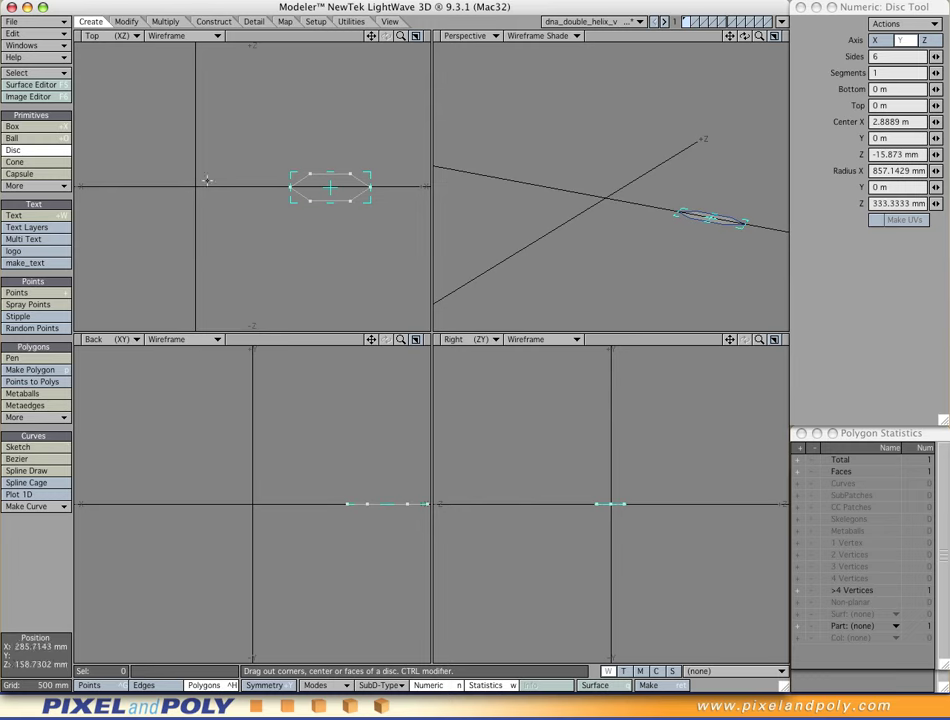
Resize the flat six-sided disc to a radius of 1000 mm in X and about 349 mm in Z
drag(330, 189, 385, 210)
key(Right)
key(Right)
key(Right)
key(Left)
key(Left)
key(Left)
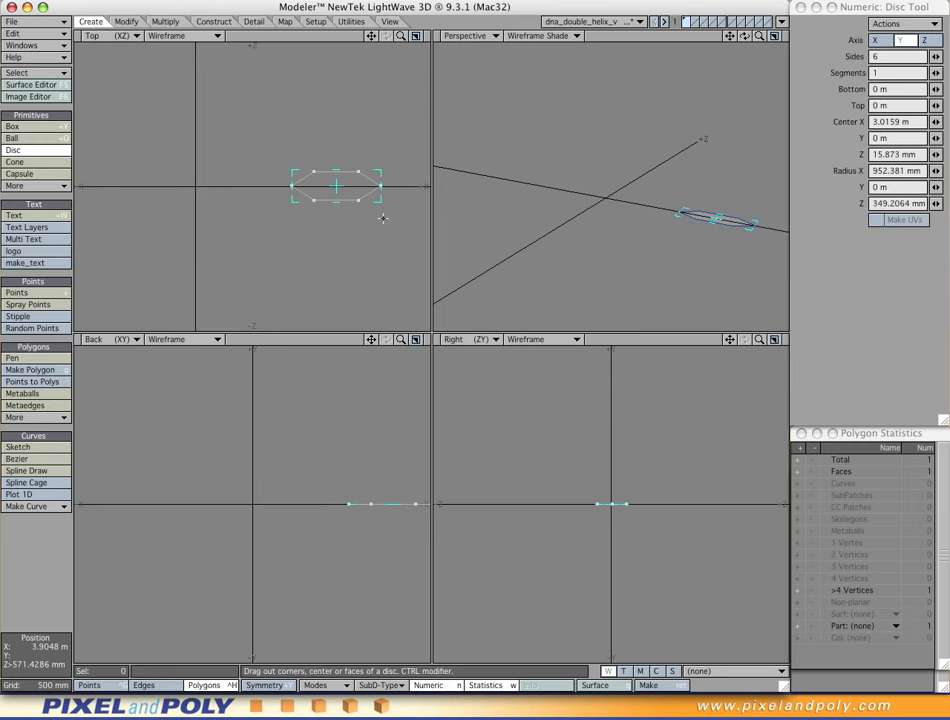
drag(382, 212, 388, 207)
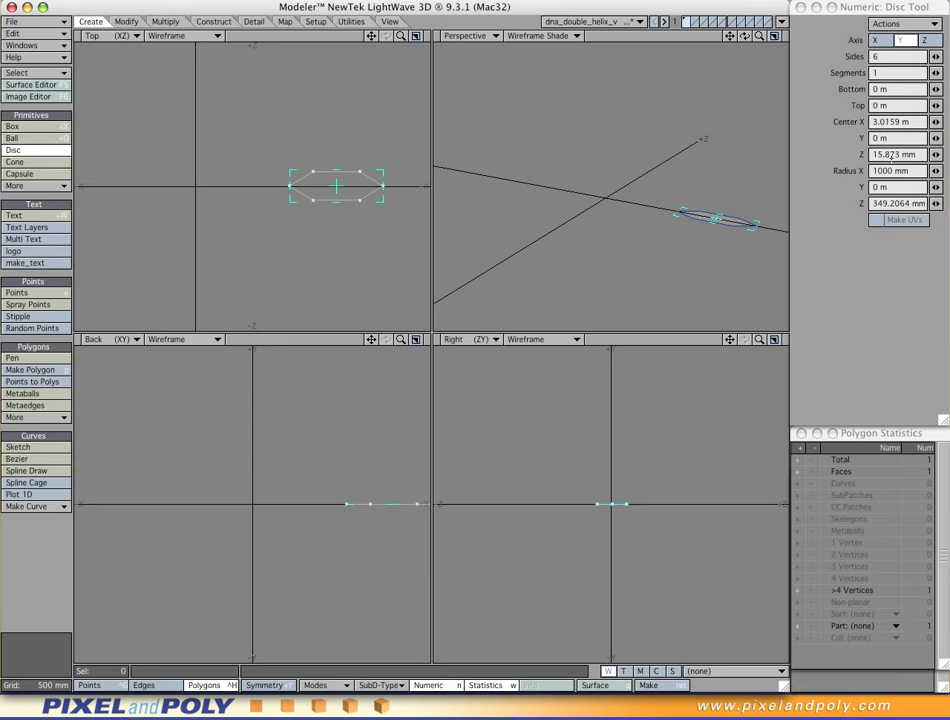
Set the disc's Z center to 0, finish the disc, and flip its polygon
click(892, 155)
text(0)
key(Tab)
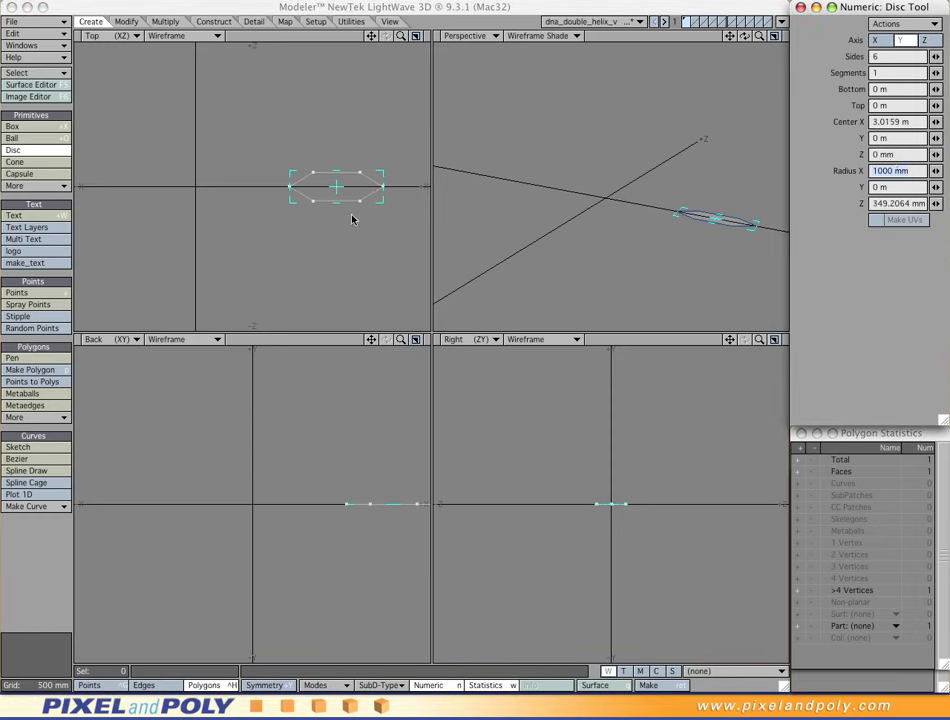
key(Return)
key(space)
alt+drag(604, 231, 658, 231)
key(f)
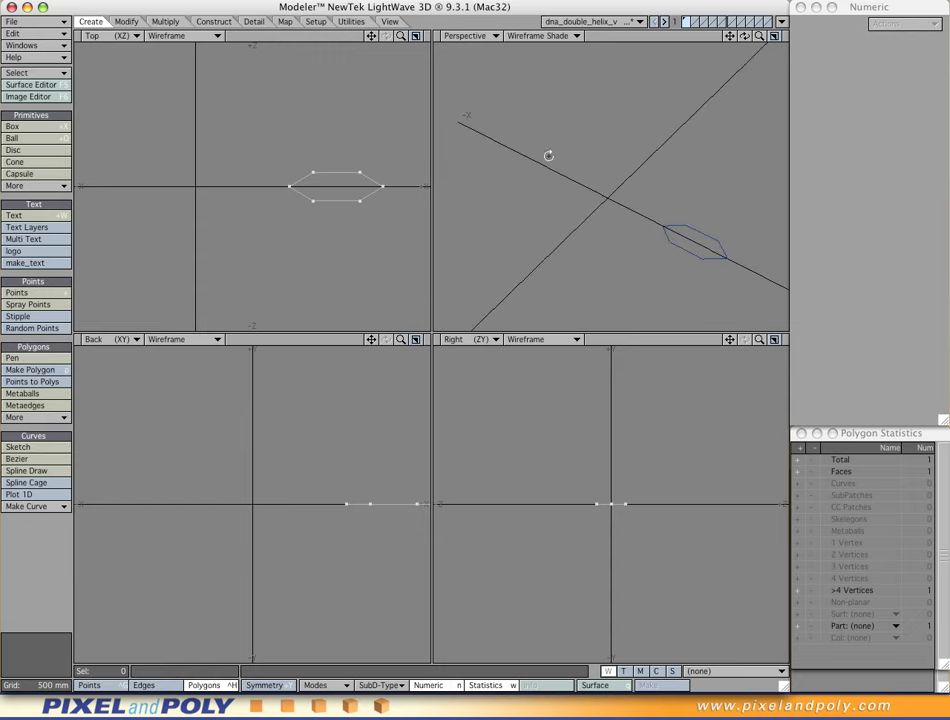
Rotate the hexagonal polygon 45° about the X axis around its own center
mouse_move(307, 224)
alt+mouse_down()
mouse_move(292, 229)
mouse_move(307, 227)
mouse_move(293, 225)
mouse_move(301, 203)
alt+mouse_up()
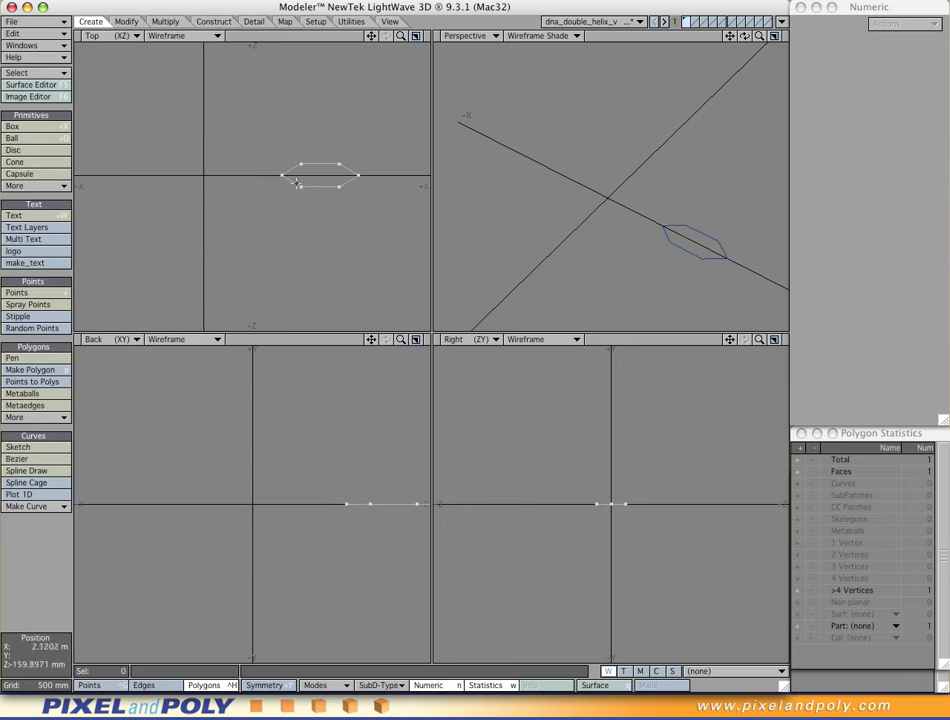
mouse_move(586, 493)
alt+mouse_down()
mouse_move(579, 464)
mouse_move(604, 491)
alt+mouse_up()
ctrl+alt+drag(604, 491, 708, 494)
alt+drag(640, 466, 624, 480)
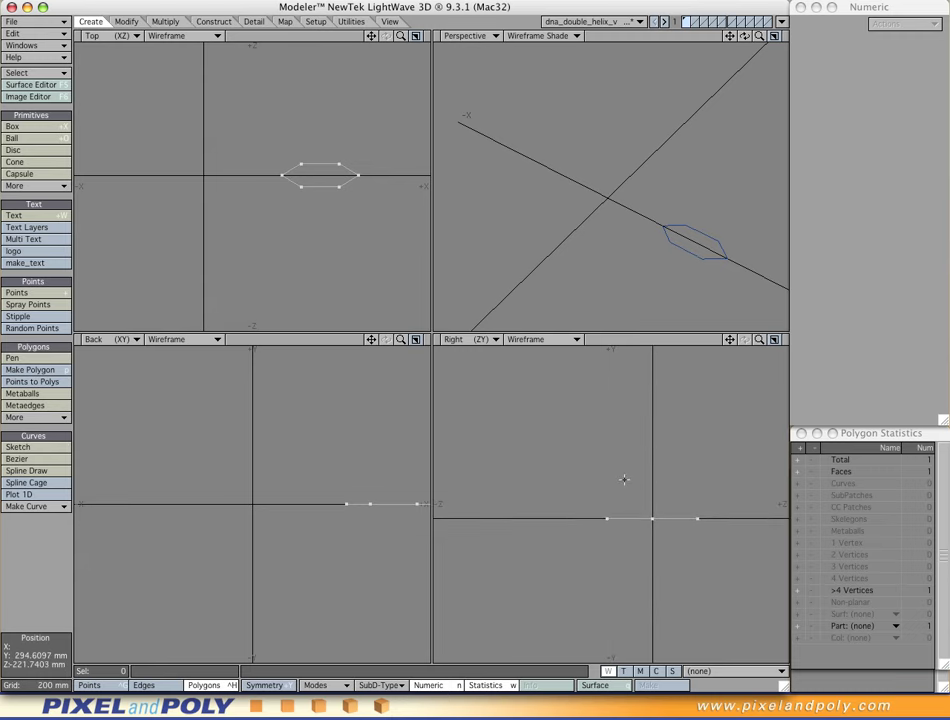
key(y)
drag(652, 518, 712, 518)
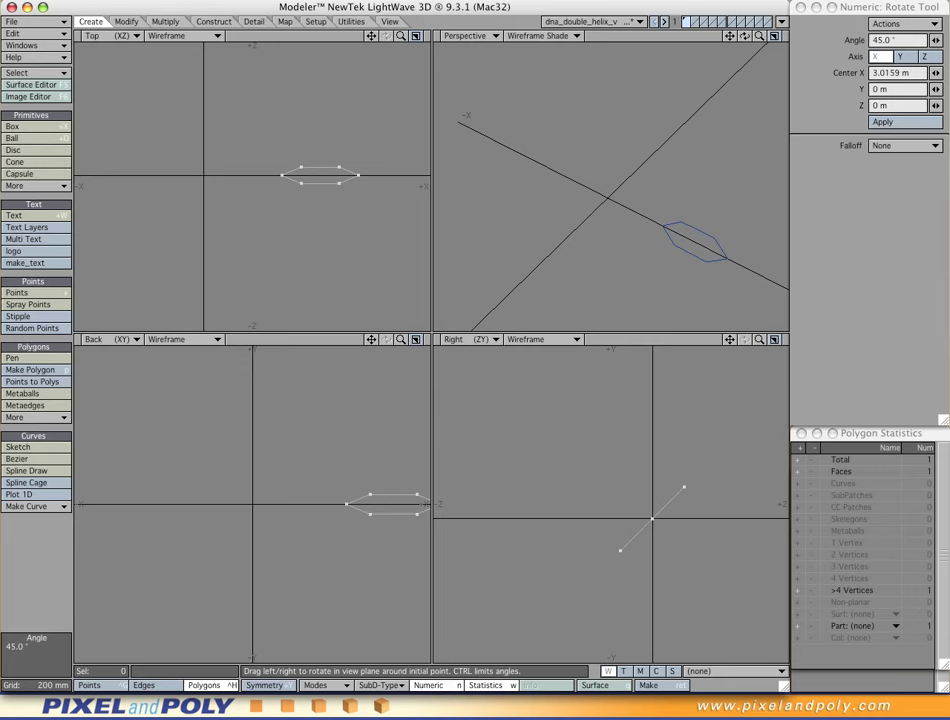
key(space)
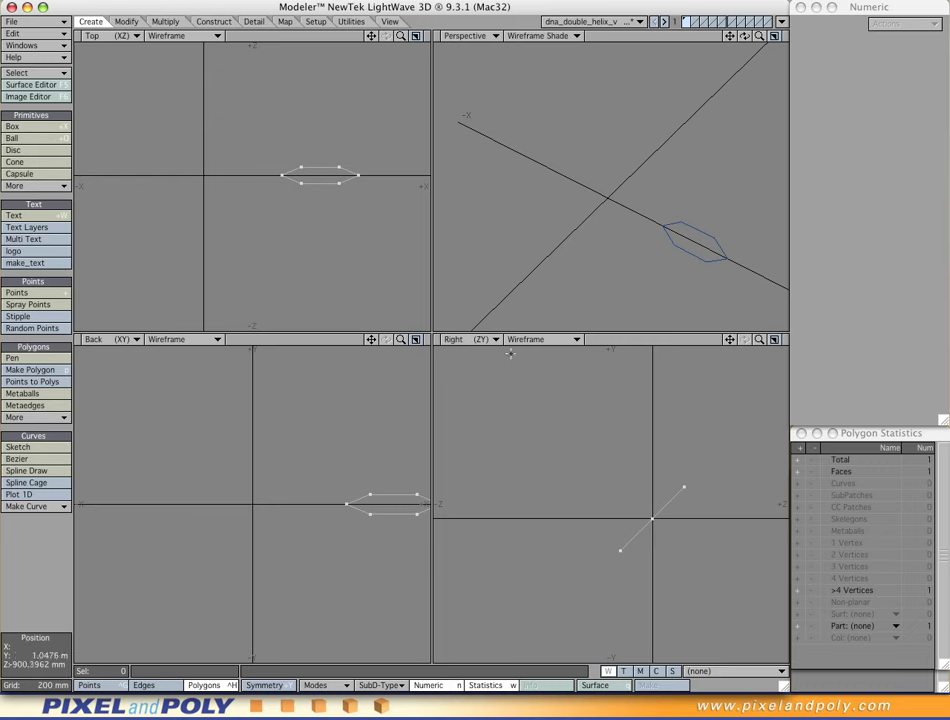
Lathe the polygon around the Y axis near the origin with 1 side, a 360° end angle and 0 m offset
ctrl+shift+drag(176, 142, 228, 279)
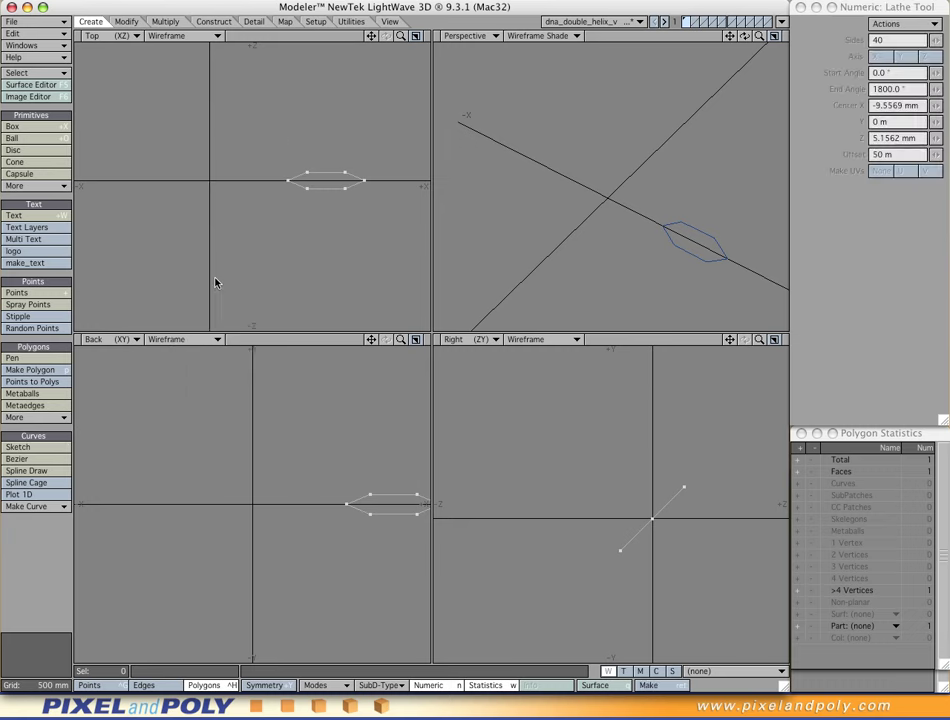
click(213, 186)
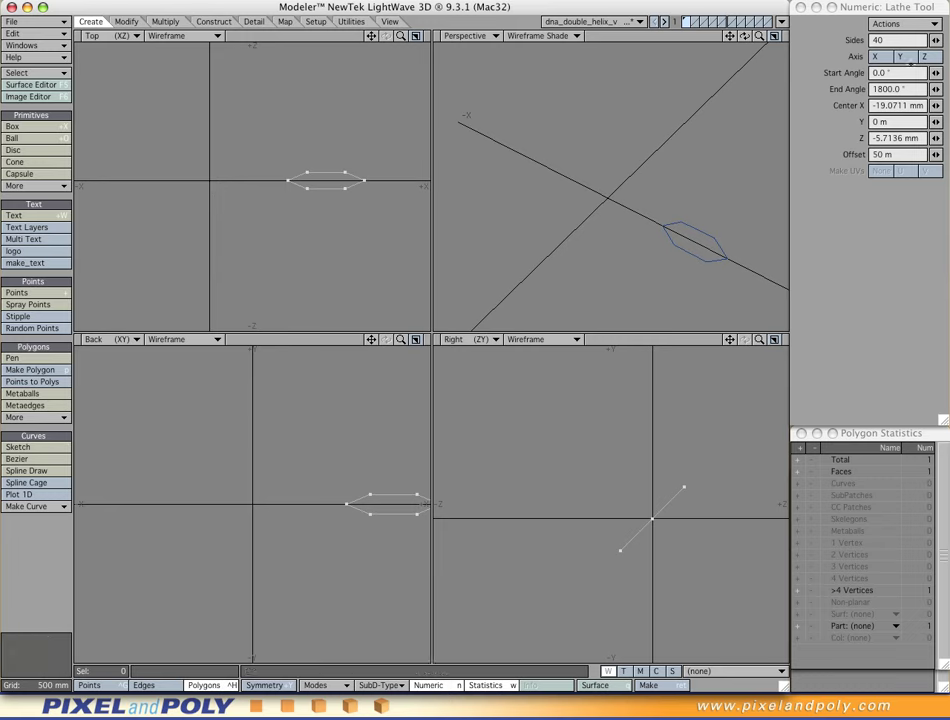
drag(890, 41, 848, 40)
text(1)
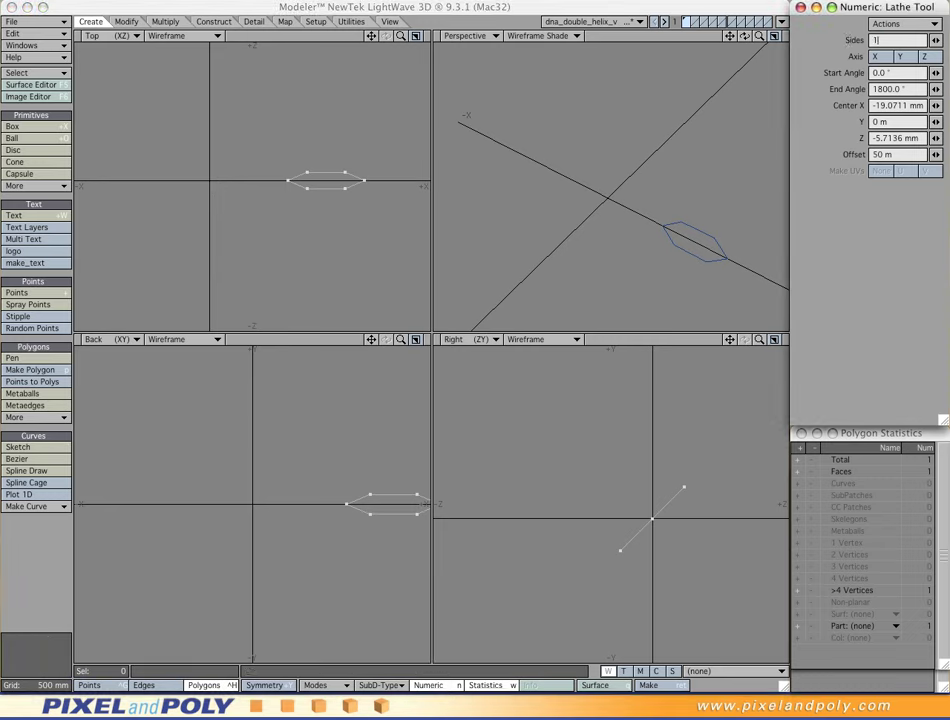
key(Tab)
key(Tab)
text(3)
key(Tab)
click(886, 122)
click(903, 58)
click(900, 155)
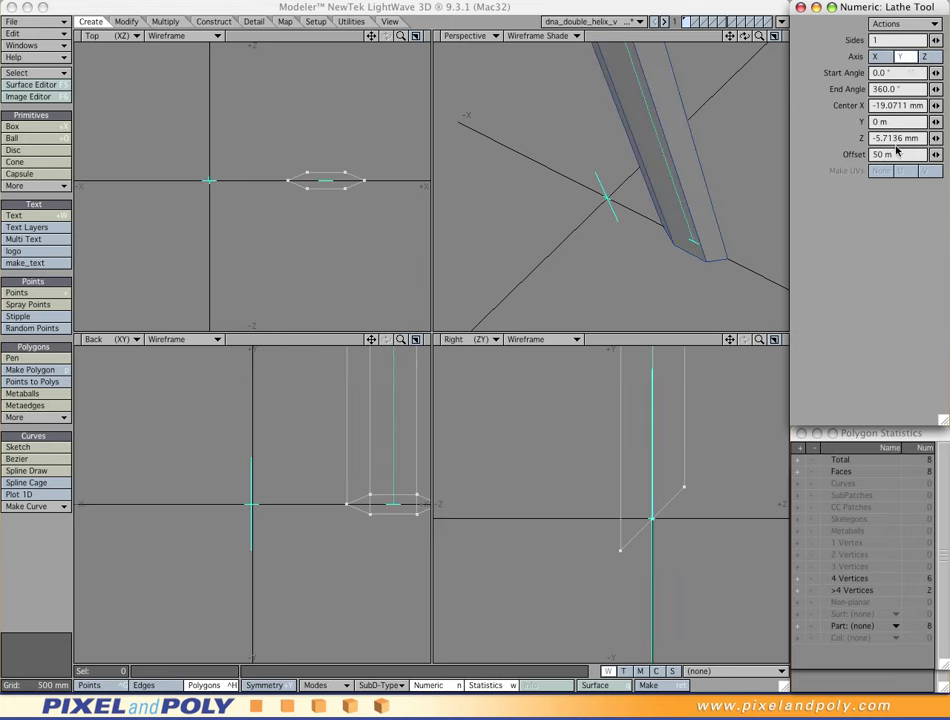
text(0)
key(Return)
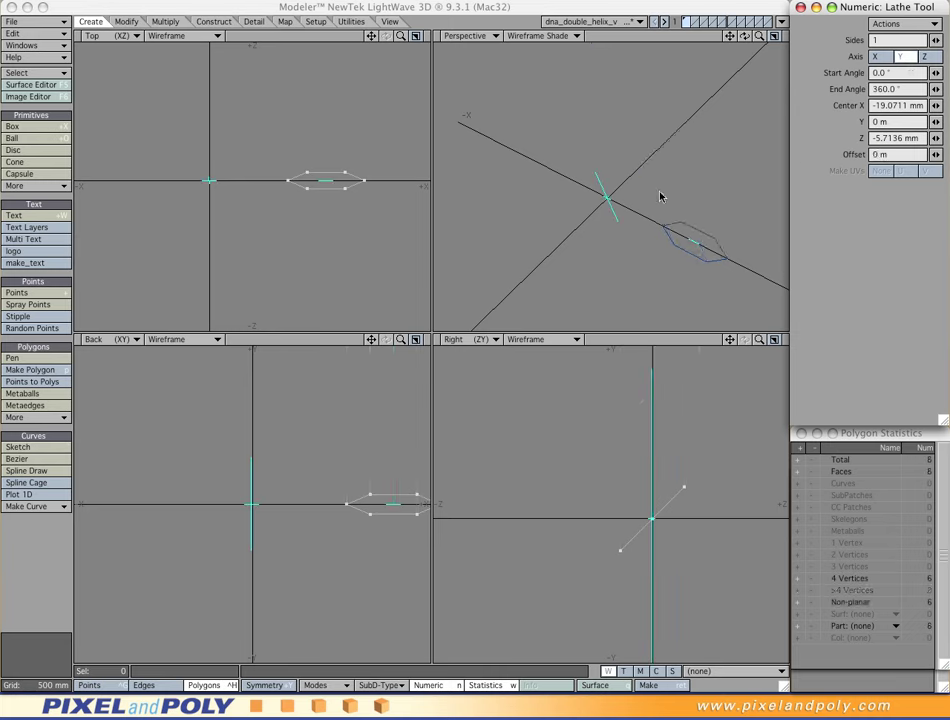
Set the lathe to 24 sides and inspect the resulting ring
alt+drag(529, 148, 572, 203)
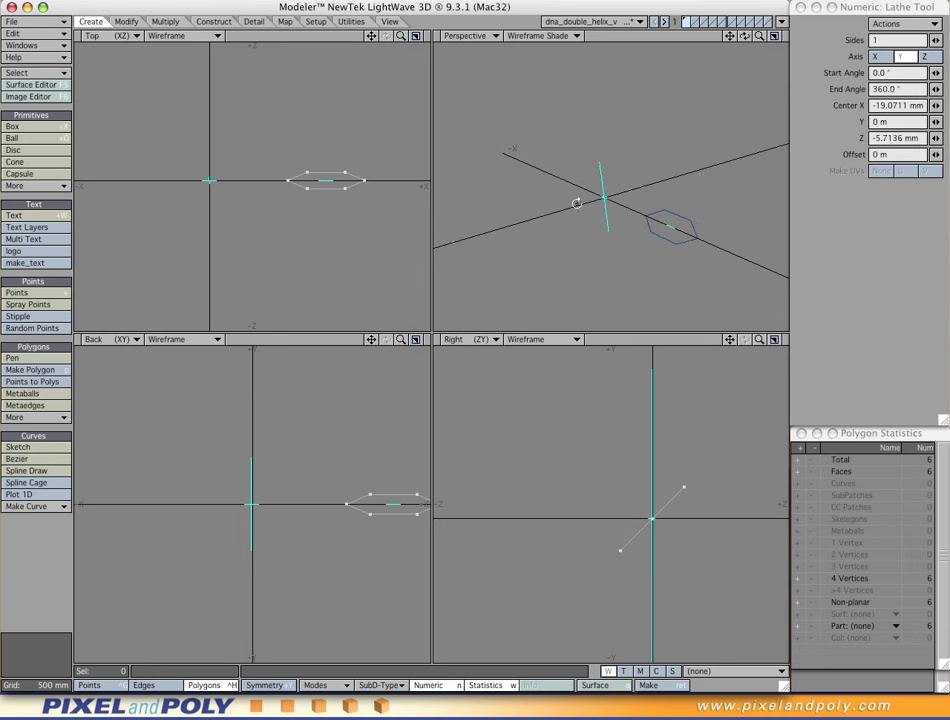
text(24)
key(Return)
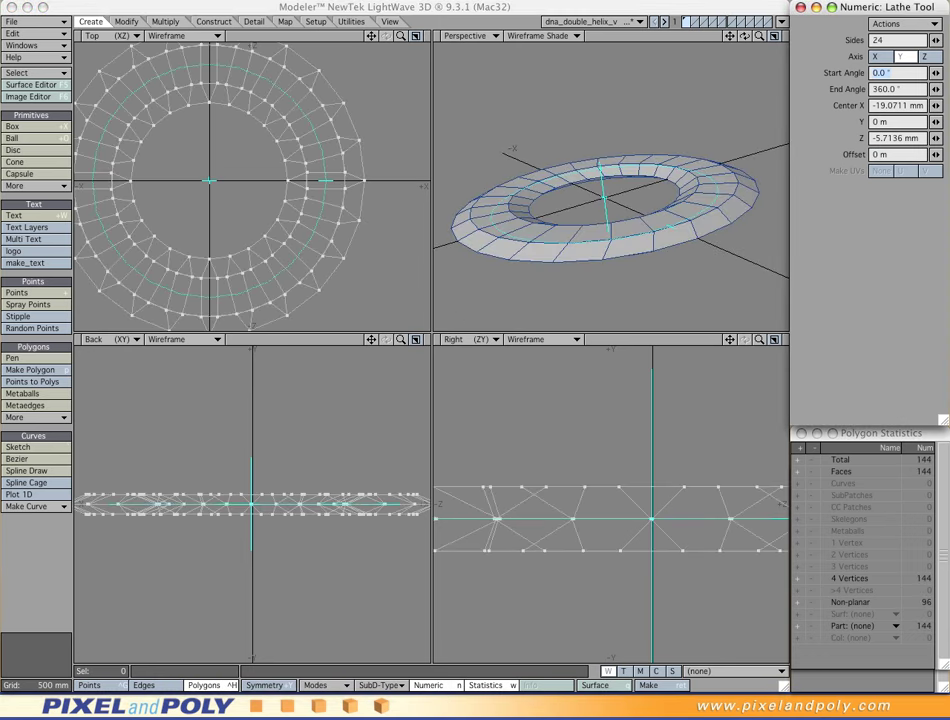
alt+drag(621, 248, 592, 226)
alt+drag(592, 226, 588, 208)
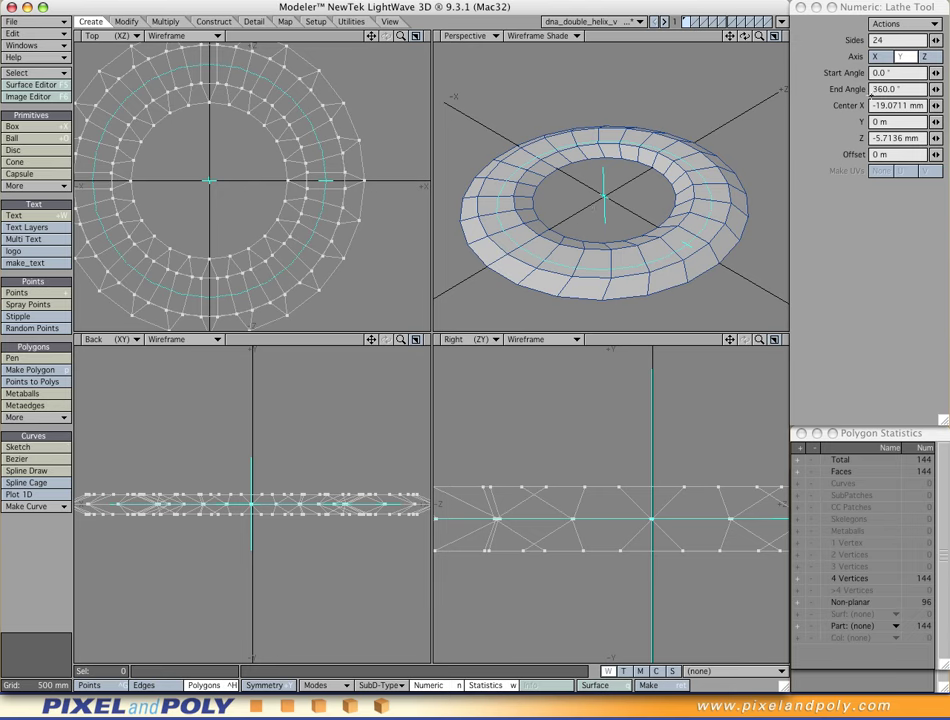
Set the lathe's end angle to five full turns (360*5) and its sides to 40
click(880, 89)
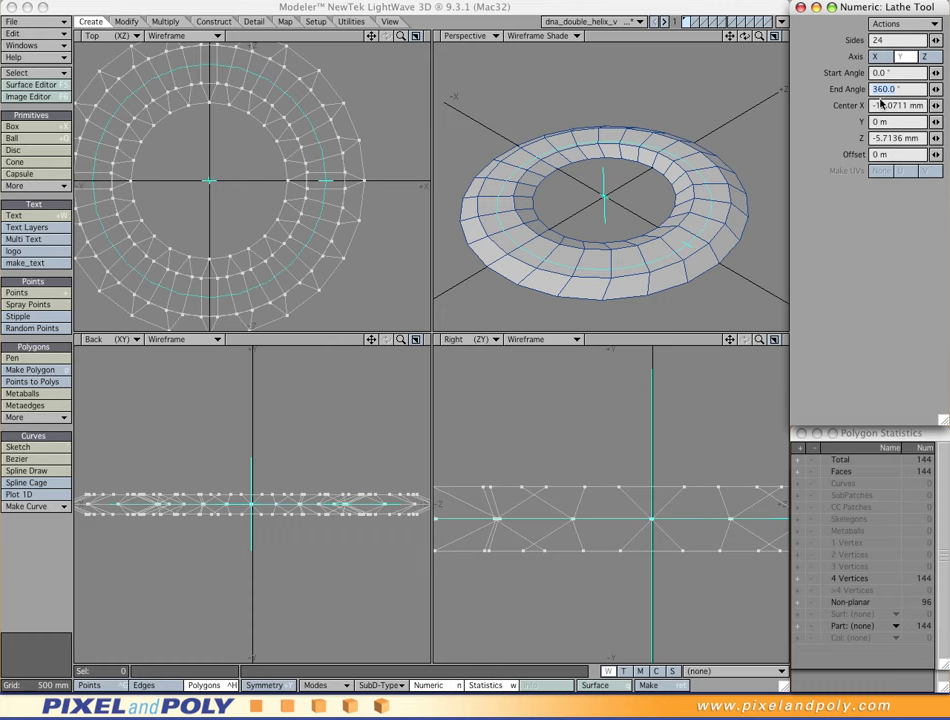
text(360*5)
key(Tab)
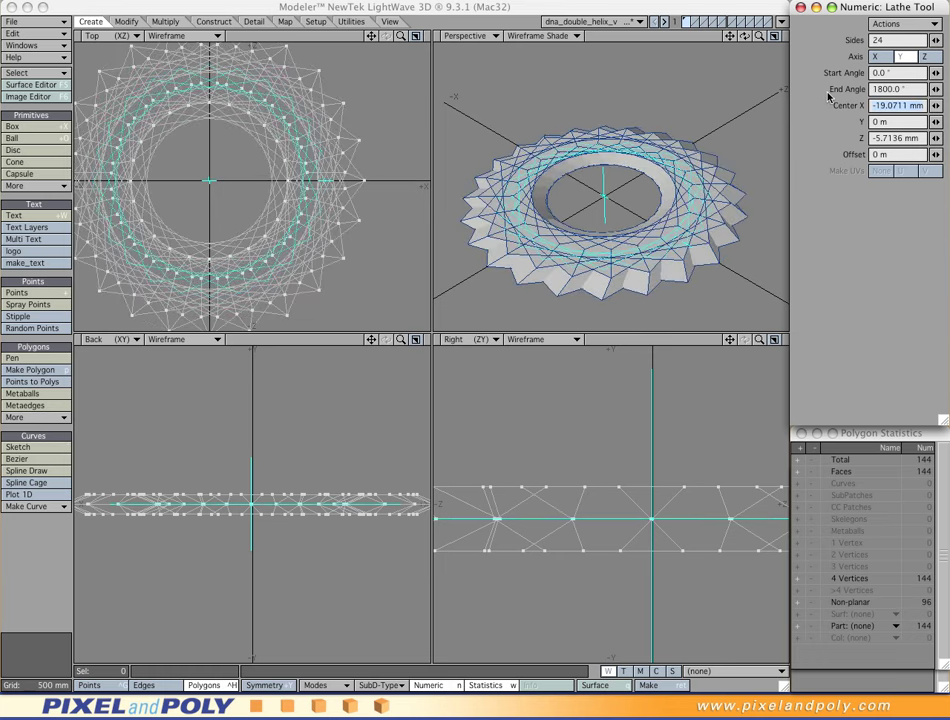
click(893, 42)
text(5)
key(Tab)
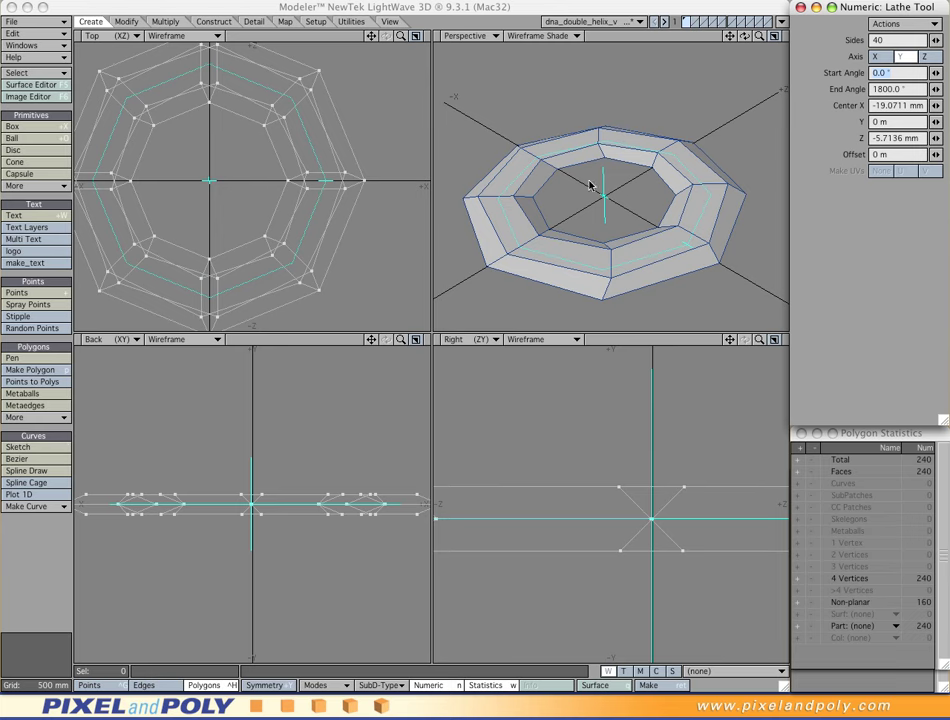
Set the lathe's offset to 60 m to stretch the ring into a helix, and finish the lathe
scroll(640, 187, down, 2)
alt+drag(622, 178, 643, 201)
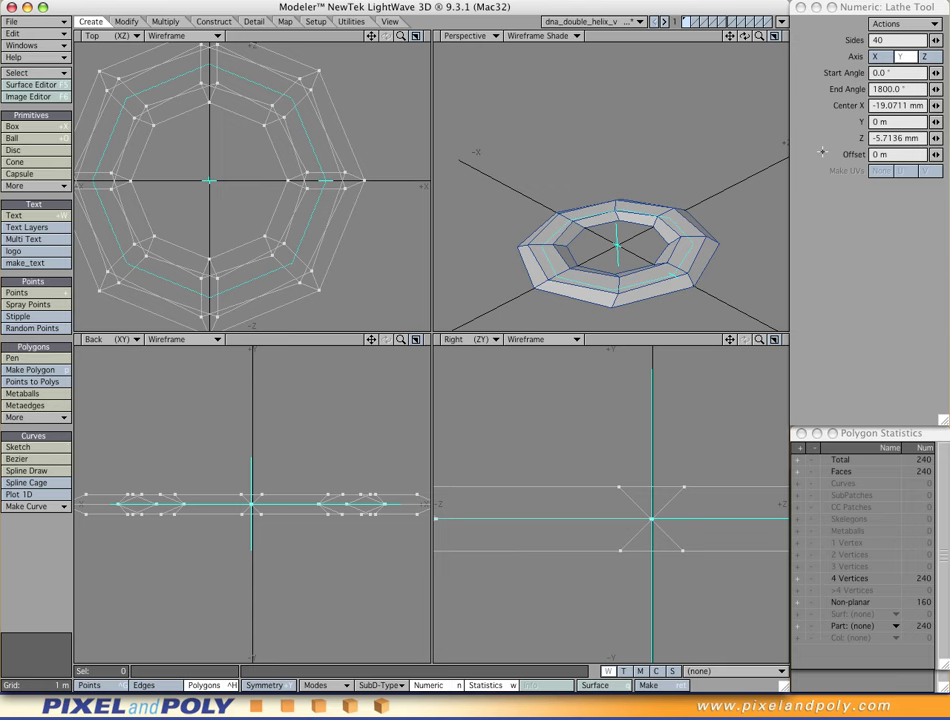
click(856, 157)
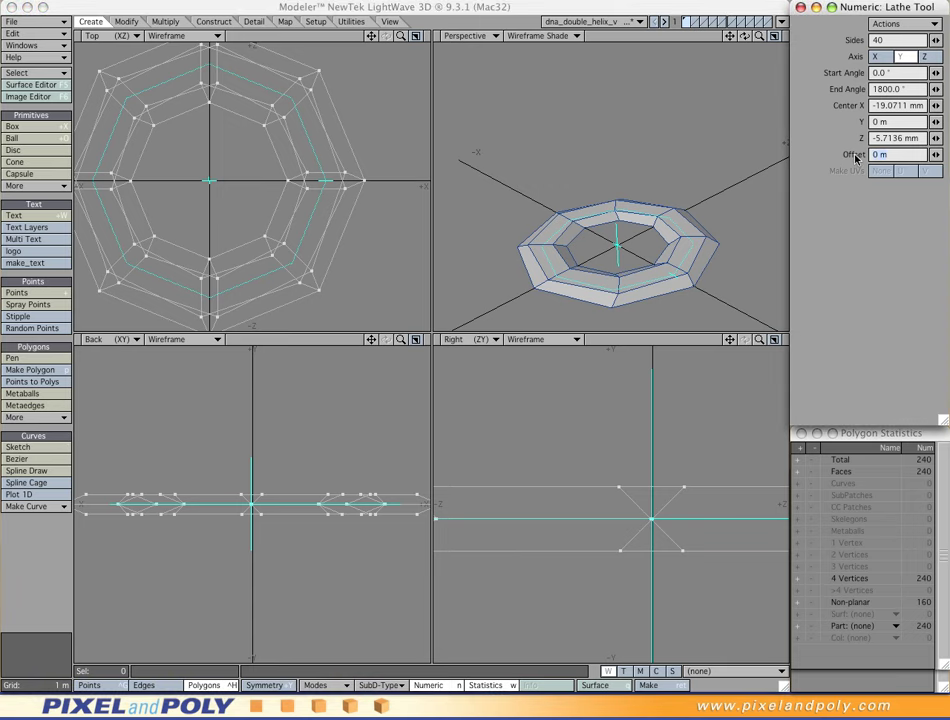
text(60)
key(Return)
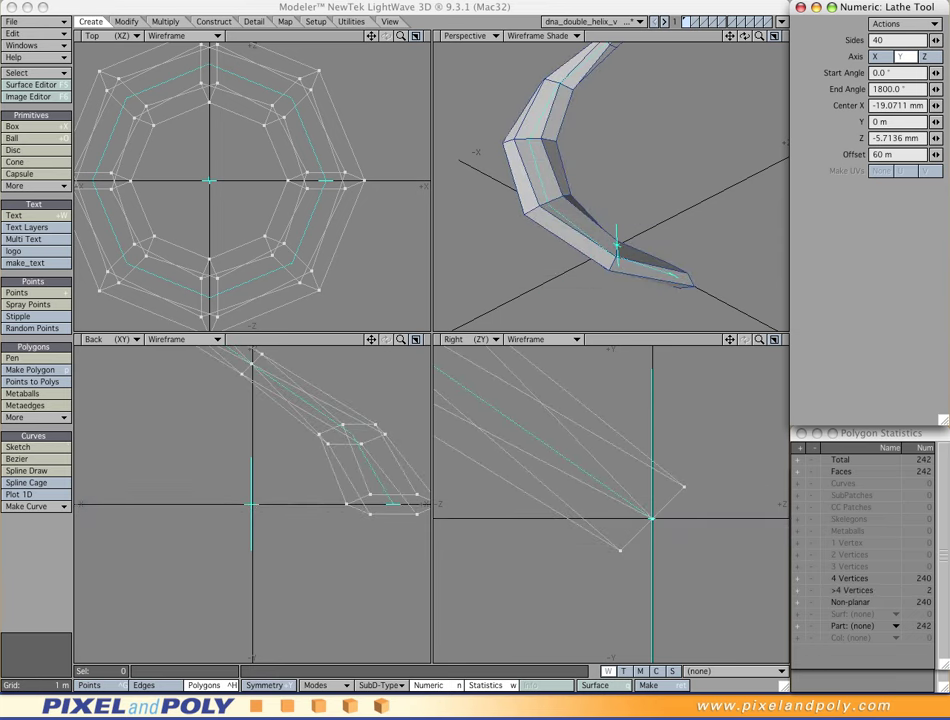
key(a)
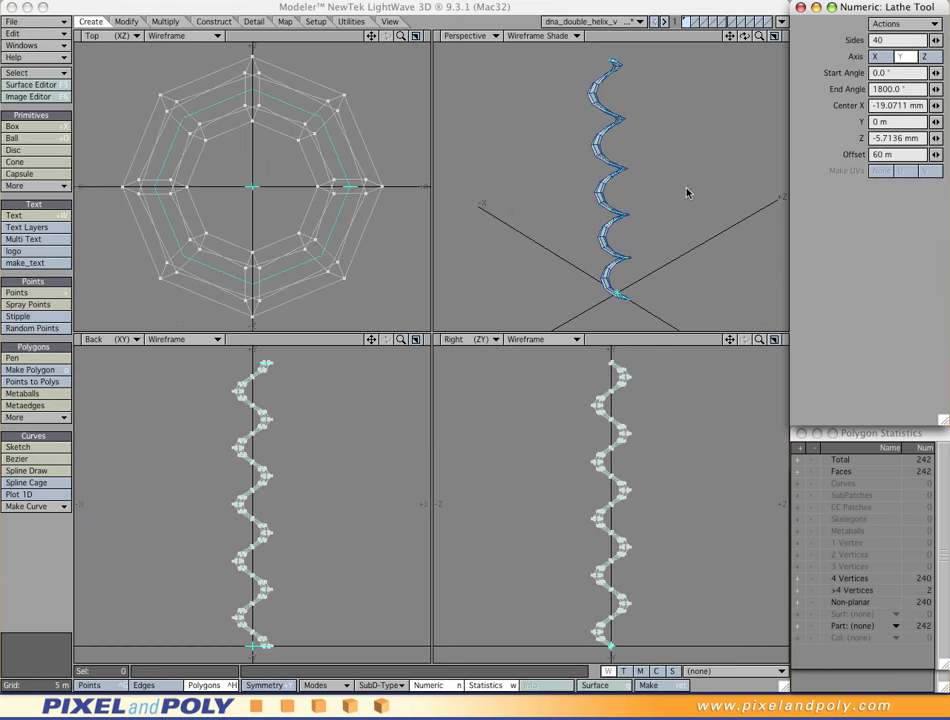
alt+drag(643, 199, 640, 244)
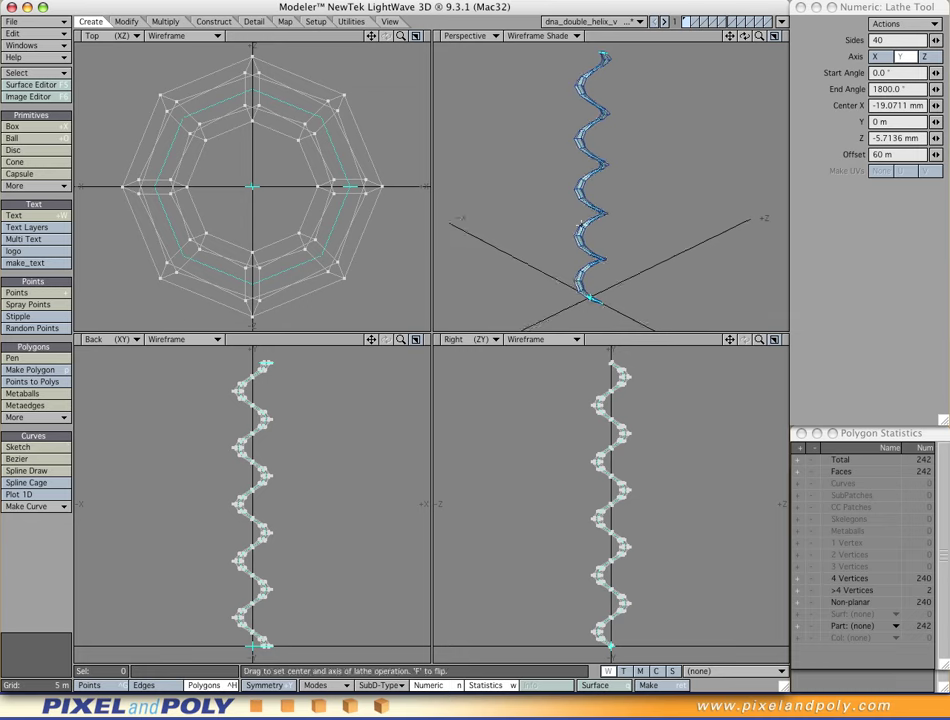
alt+drag(577, 218, 681, 234)
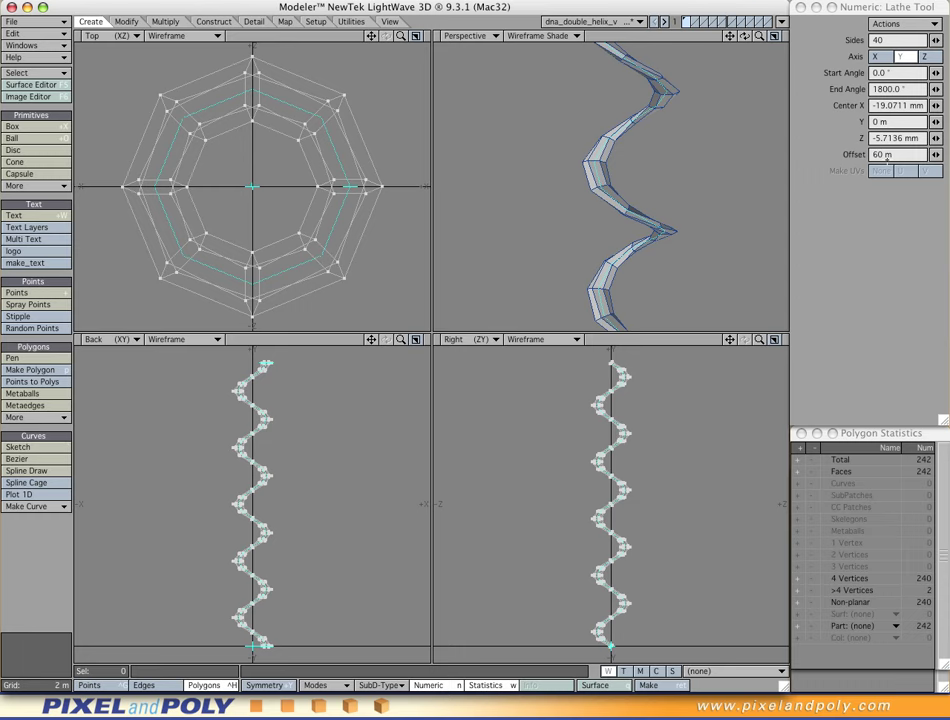
key(space)
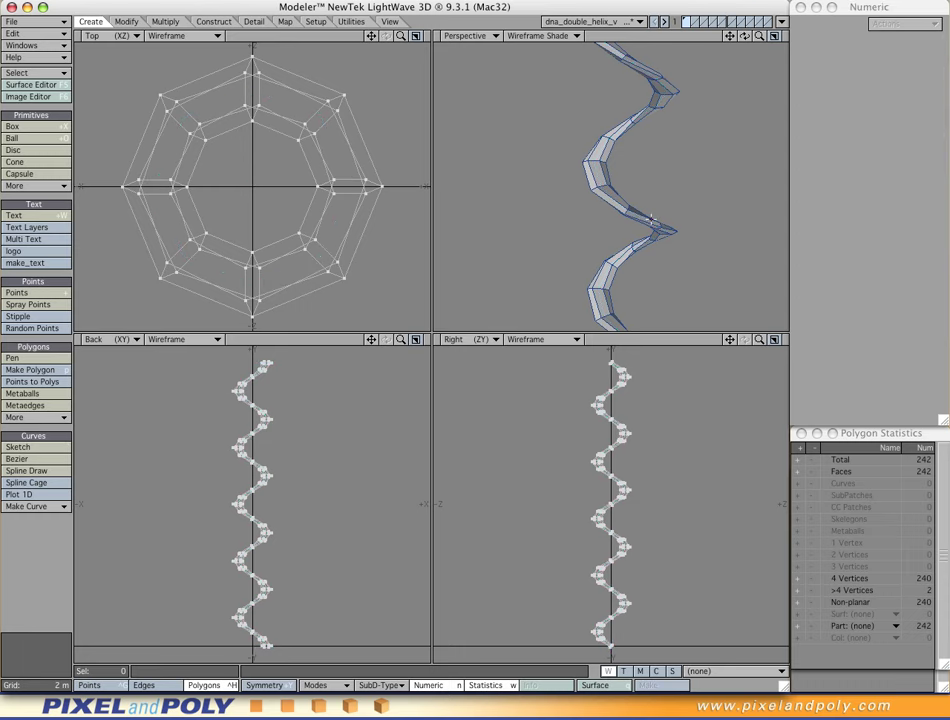
Duplicate the entire helix strand in place and rotate the copy half a turn about the Y axis at the origin
key(a)
alt+drag(652, 218, 600, 258)
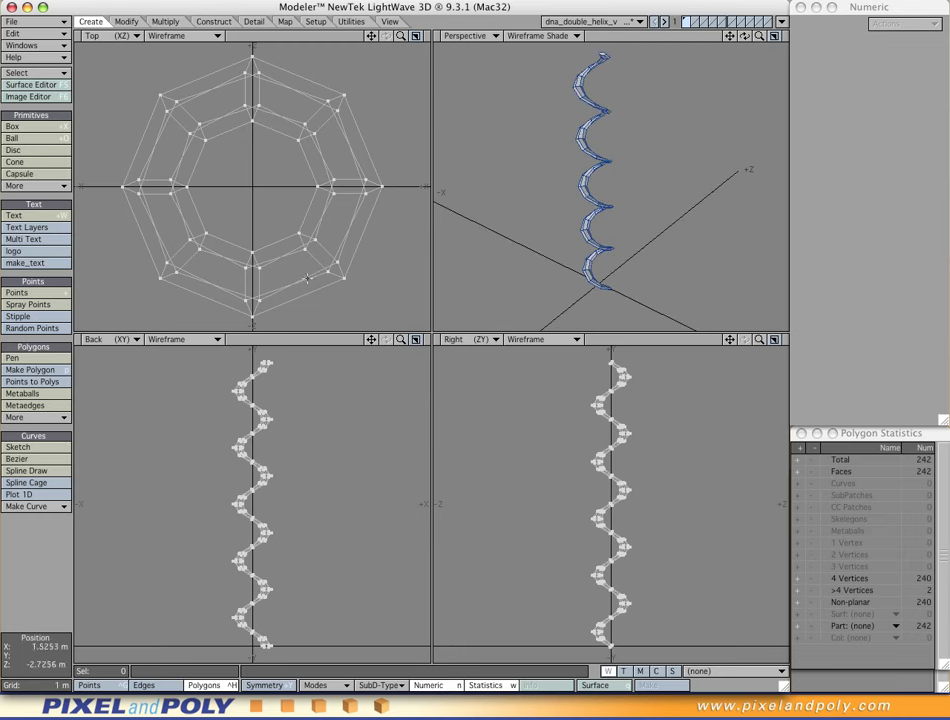
click(361, 233)
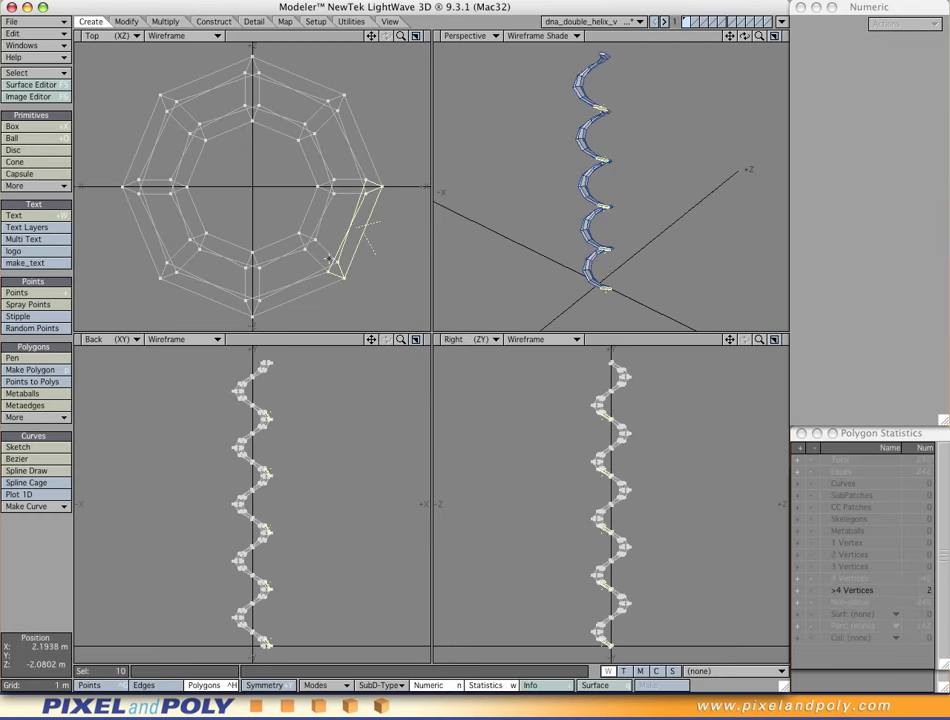
key(bracketright)
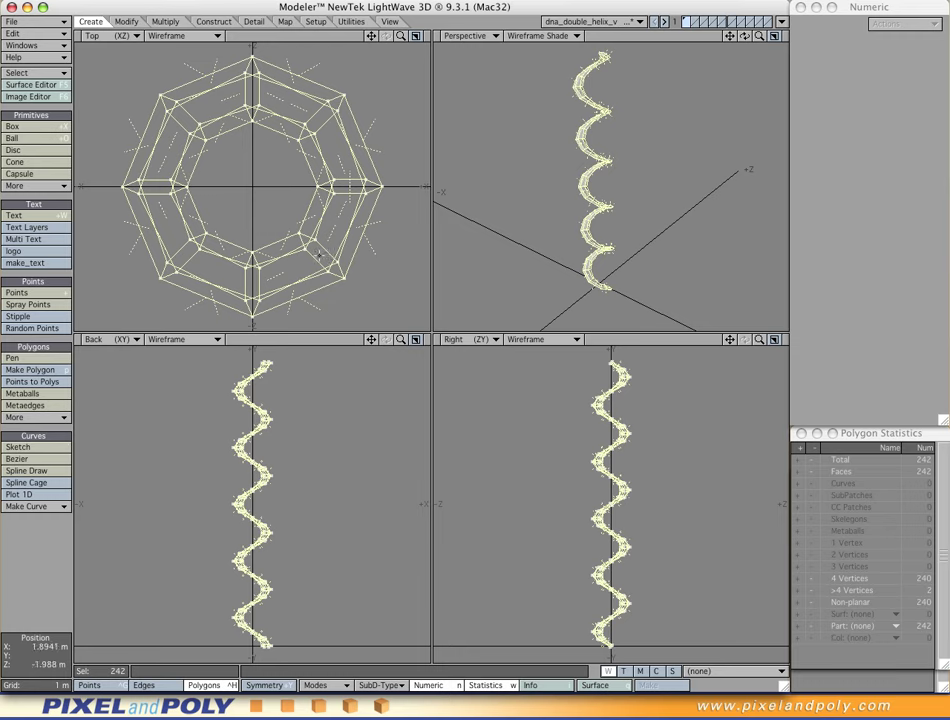
key(y)
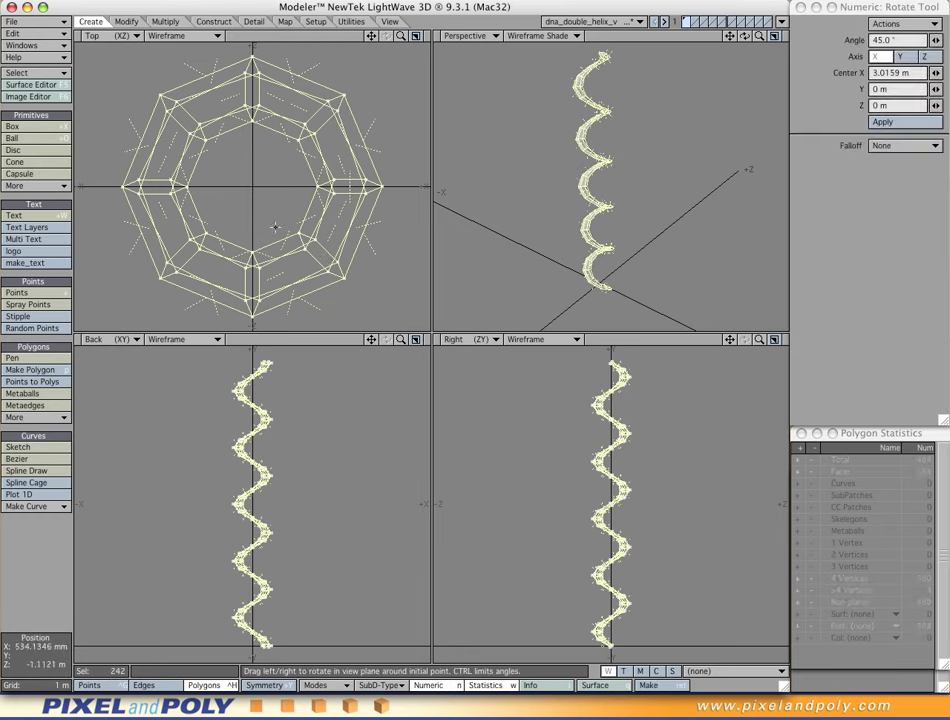
drag(251, 186, 200, 188)
drag(139, 187, 115, 187)
key(space)
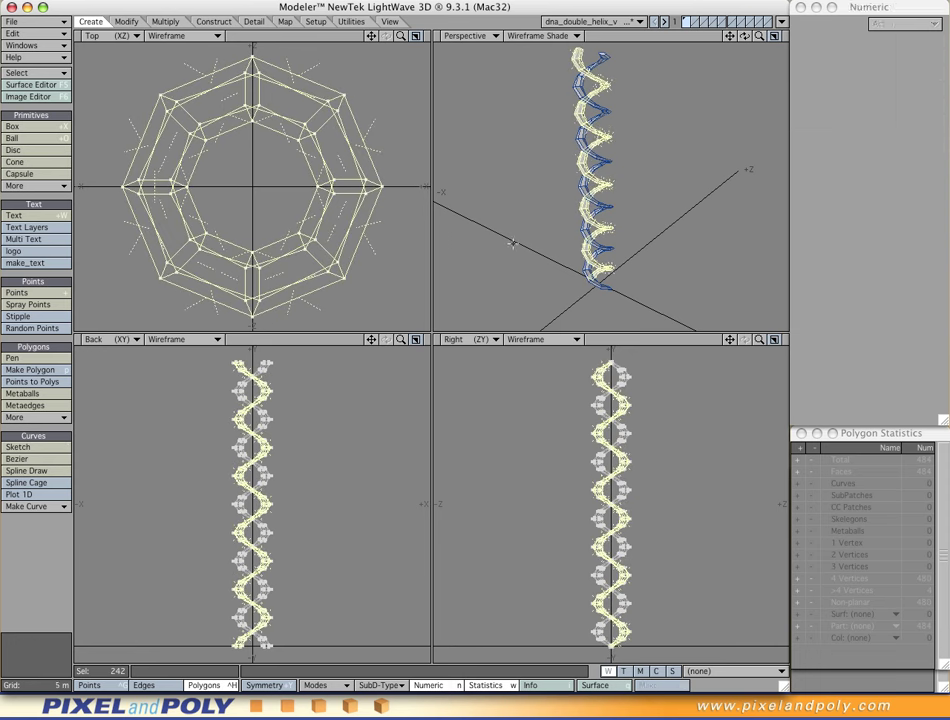
key(slash)
Preview both helix strands as smoothed SubPatches, and turn them back into regular polygons
alt+drag(557, 262, 551, 193)
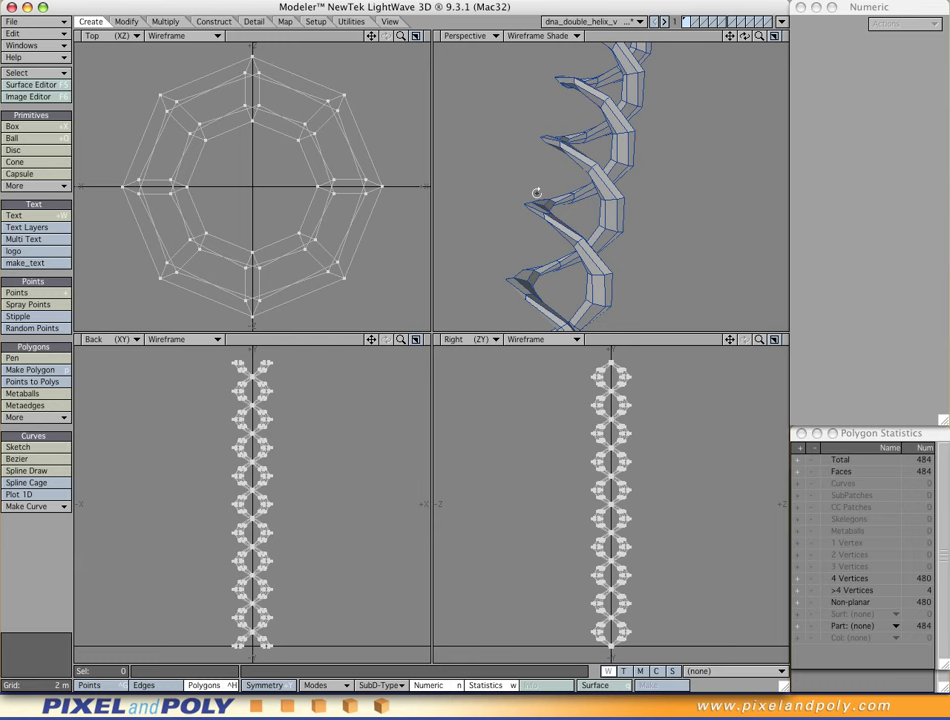
key(Tab)
alt+drag(562, 172, 603, 197)
key(Tab)
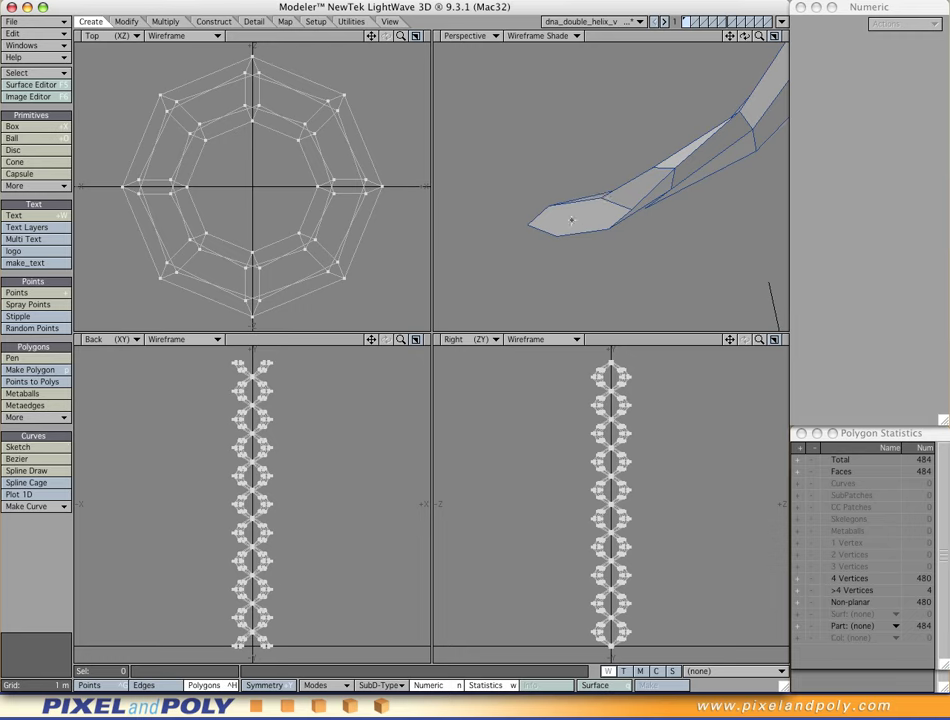
Split the six-sided bottom end cap of the first helix strand into a middle quad and two tip triangles by connecting opposite points
key(ctrl+g)
click(531, 228)
click(633, 214)
key(shift+a)
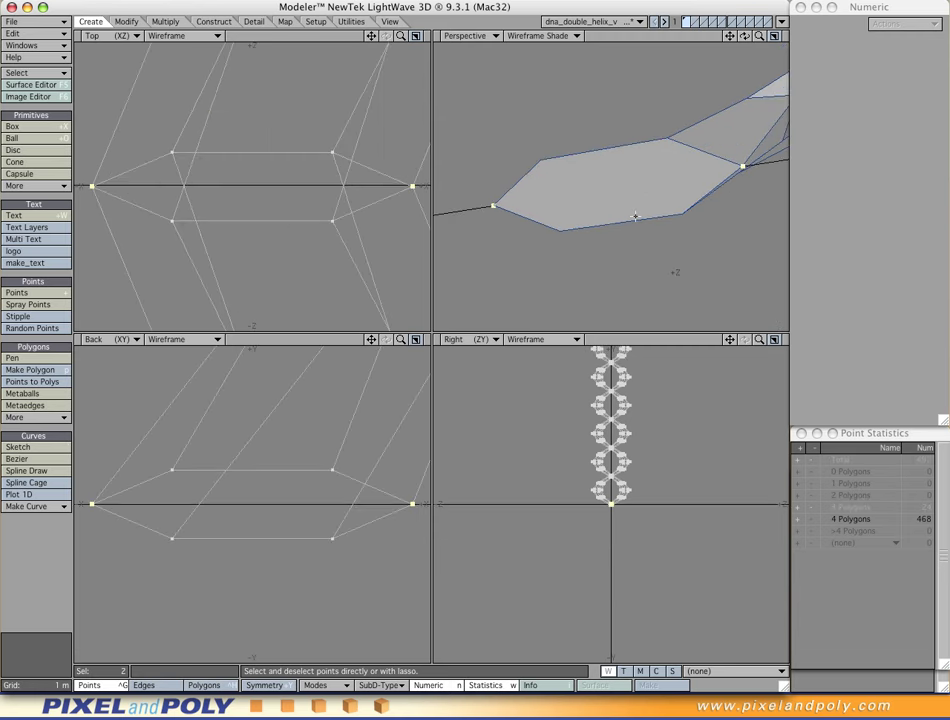
key(ctrl+w)
mouse_move(650, 235)
alt+mouse_down()
mouse_move(661, 241)
mouse_move(653, 227)
mouse_move(642, 233)
alt+mouse_up()
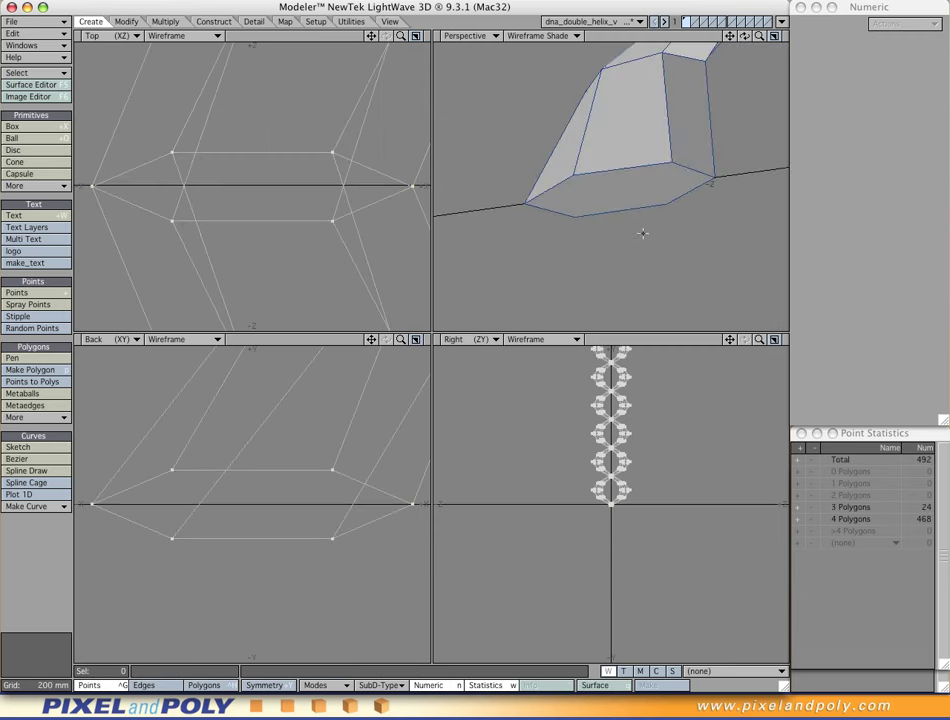
click(573, 176)
click(574, 216)
click(606, 257)
click(672, 163)
click(667, 204)
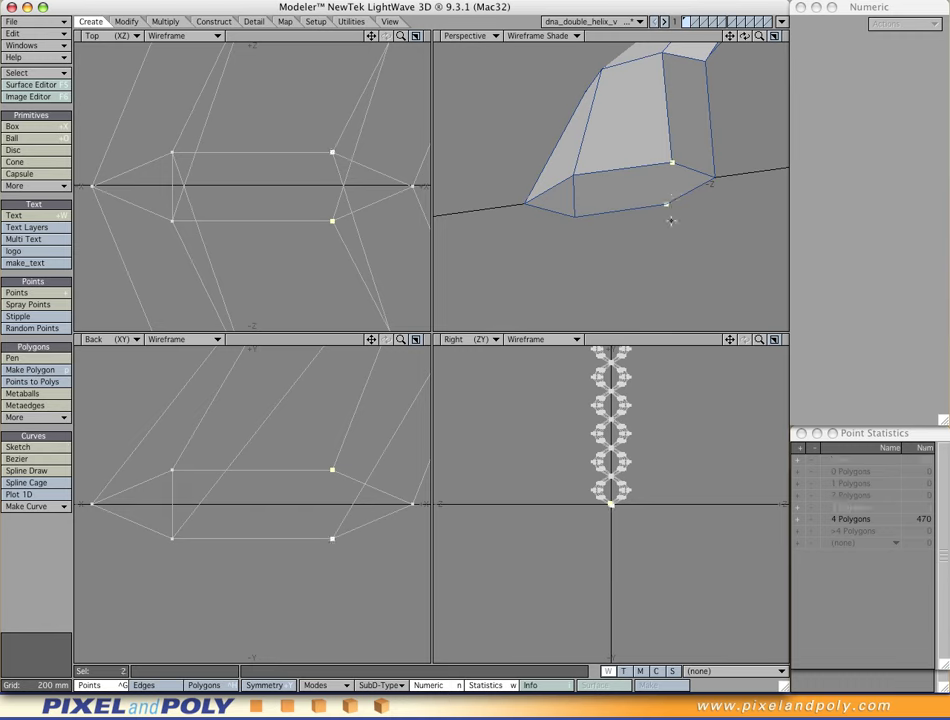
key(ctrl+l)
Split the second strand's bottom end cap with two cuts between opposite points, forming a middle quad and two tip triangles
alt+drag(712, 223, 592, 158)
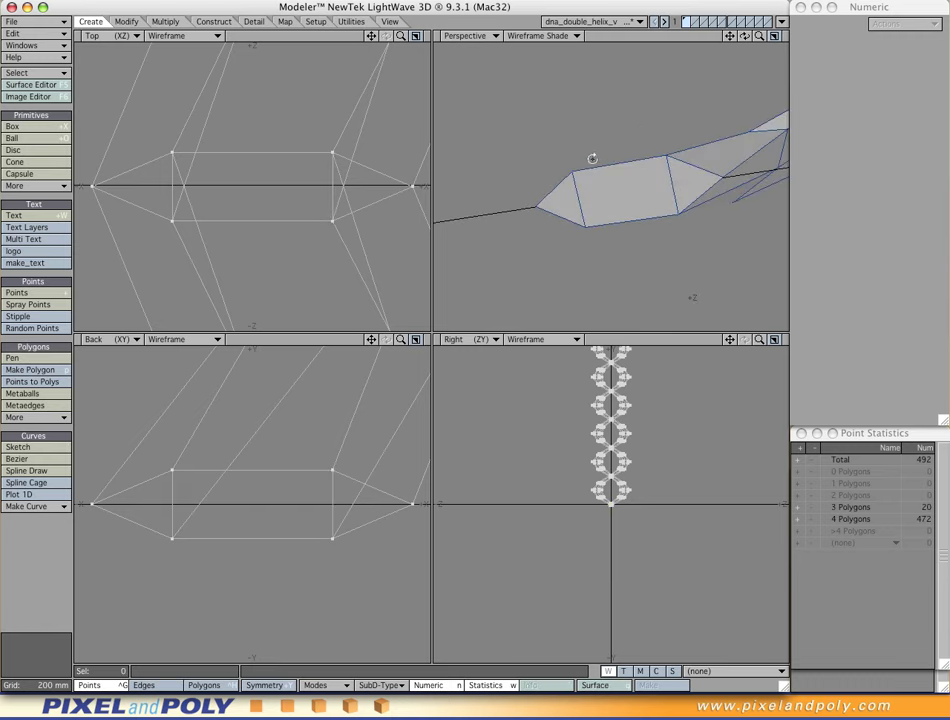
alt+drag(672, 192, 733, 228)
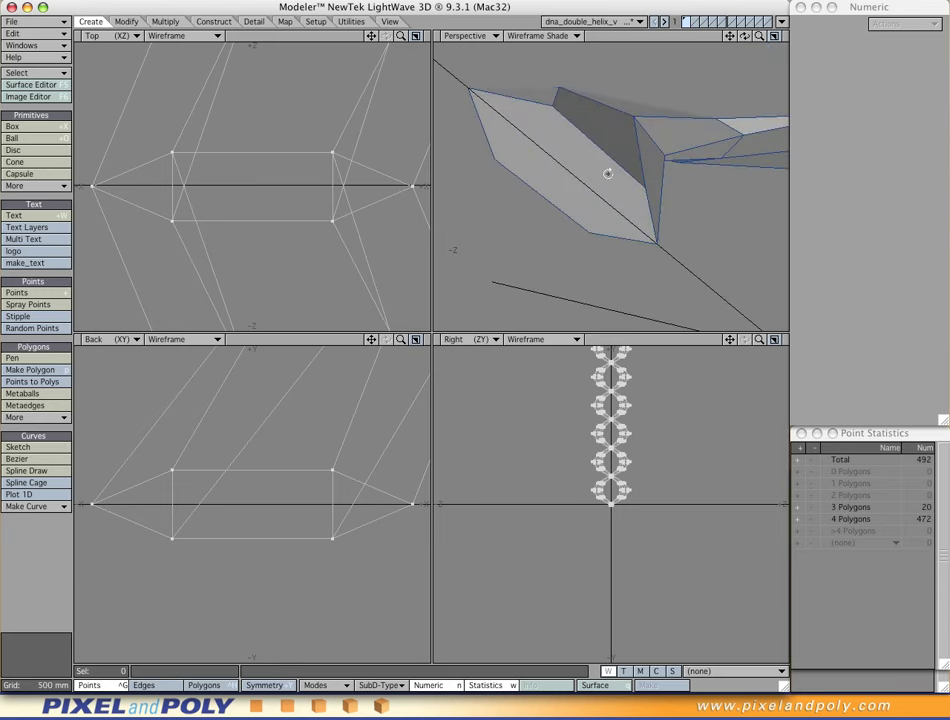
click(551, 106)
click(495, 162)
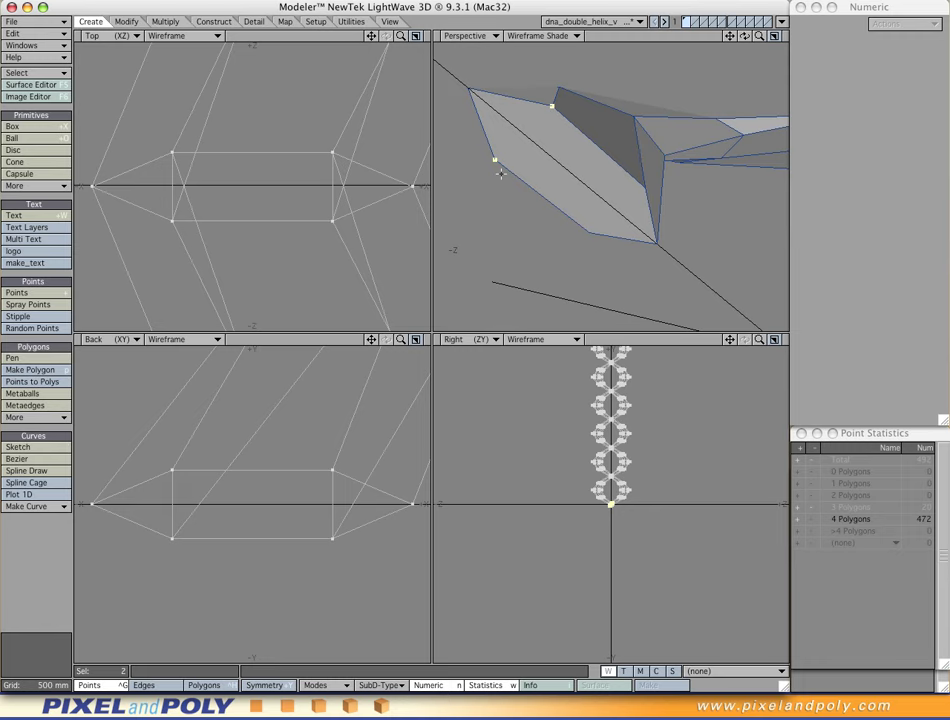
key(ctrl+l)
click(644, 189)
click(590, 236)
key(ctrl+l)
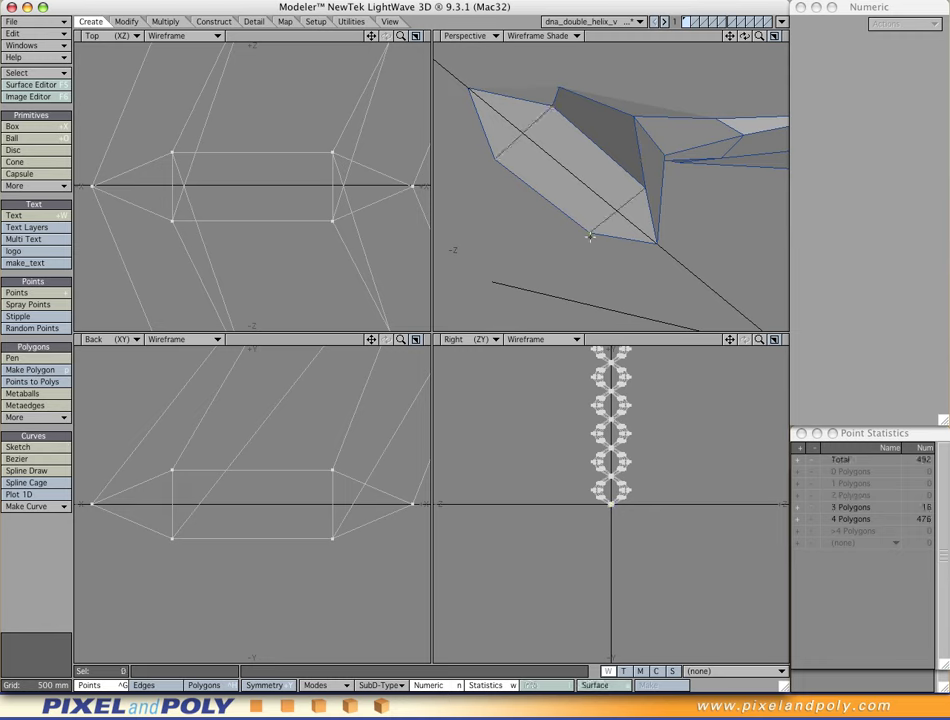
Divide the first strand's top end cap into a quad and two triangles by splitting between its opposite points
scroll(620, 206, down, 10)
alt+drag(624, 115, 609, 232)
alt+shift+drag(582, 170, 594, 229)
ctrl+alt+drag(594, 229, 646, 207)
click(627, 219)
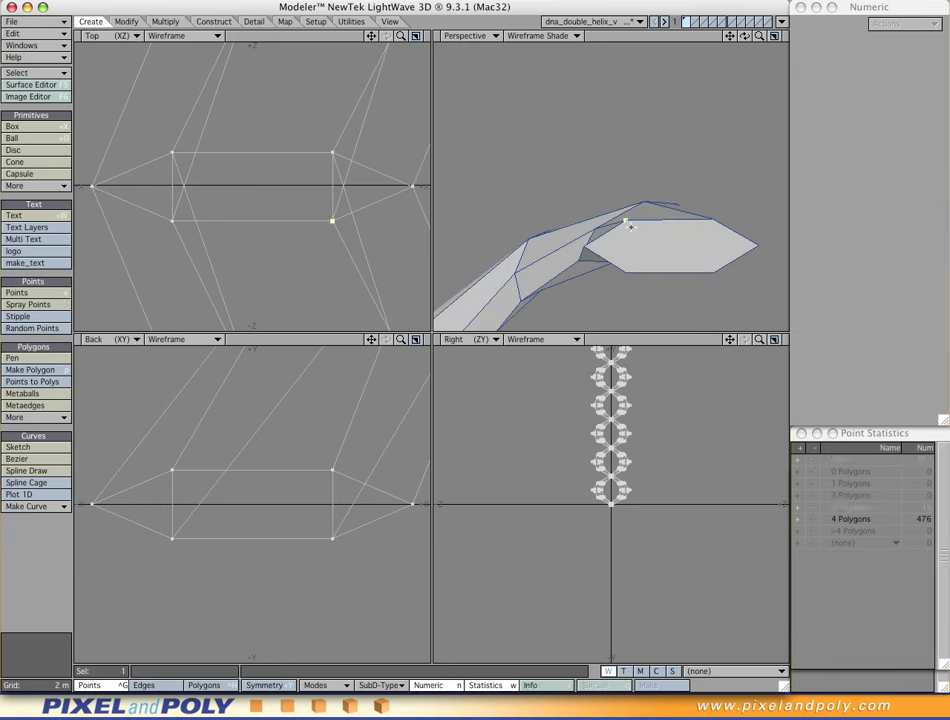
key(l)
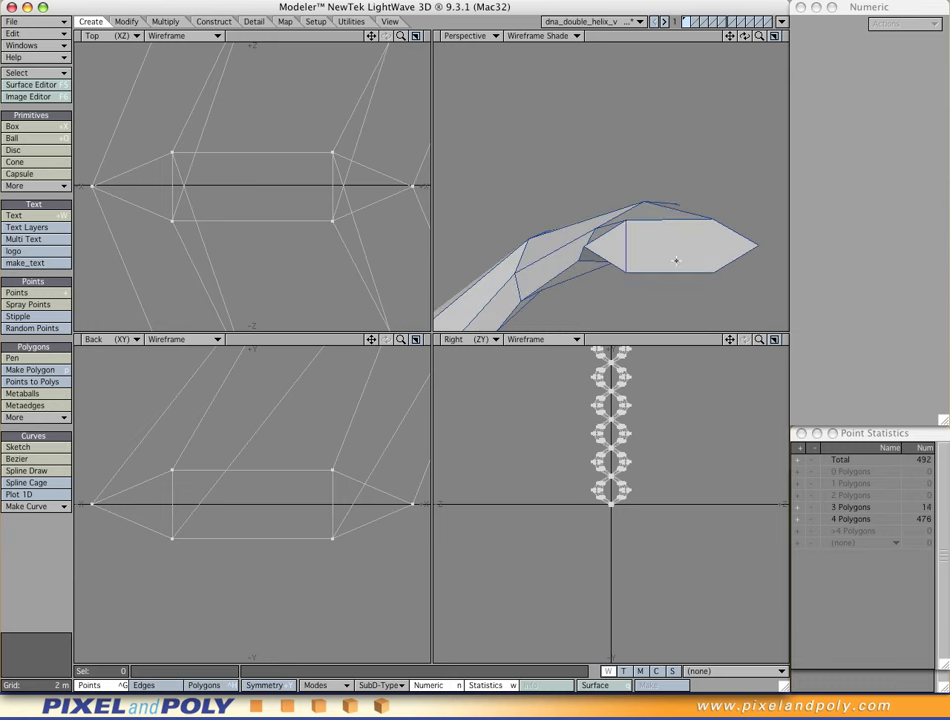
click(715, 228)
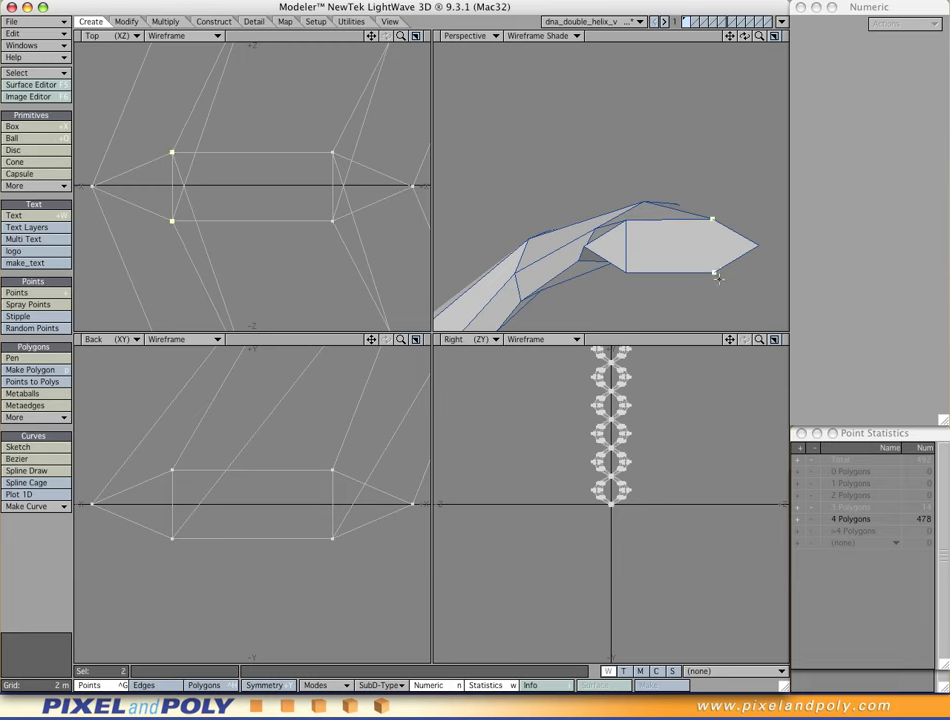
key(l)
Divide the second strand's top end cap into a quad and two triangles with two point-to-point splits
ctrl+alt+drag(718, 278, 761, 273)
alt+drag(693, 274, 628, 251)
click(614, 252)
click(591, 263)
key(ctrl+l)
click(643, 276)
click(621, 297)
key(ctrl+l)
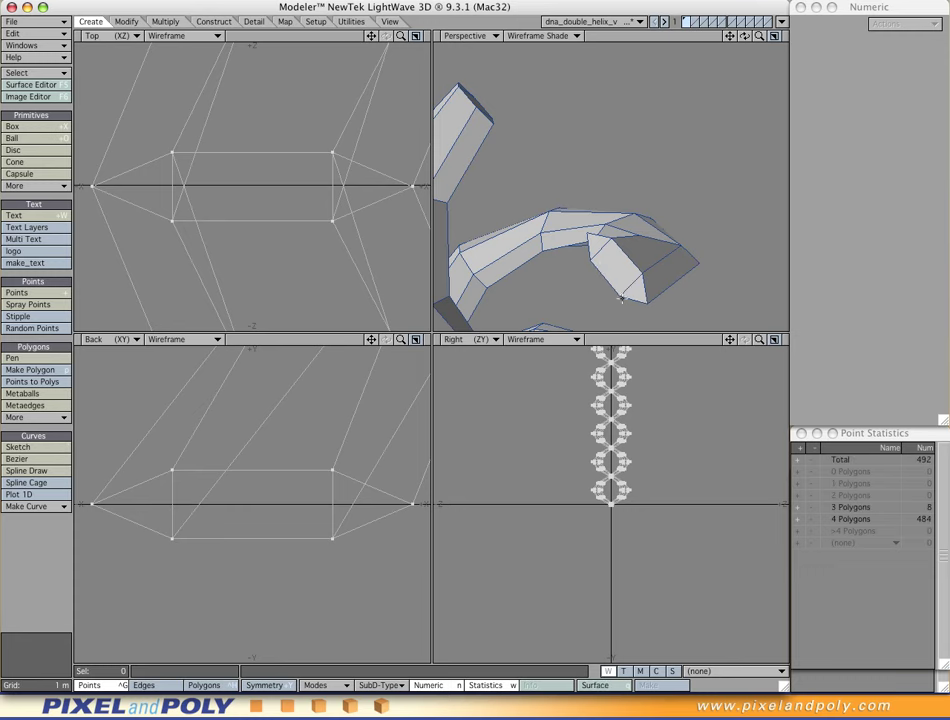
Swap to the empty layer and keep the finished double helix as a background reference
key(a)
alt+drag(621, 248, 540, 245)
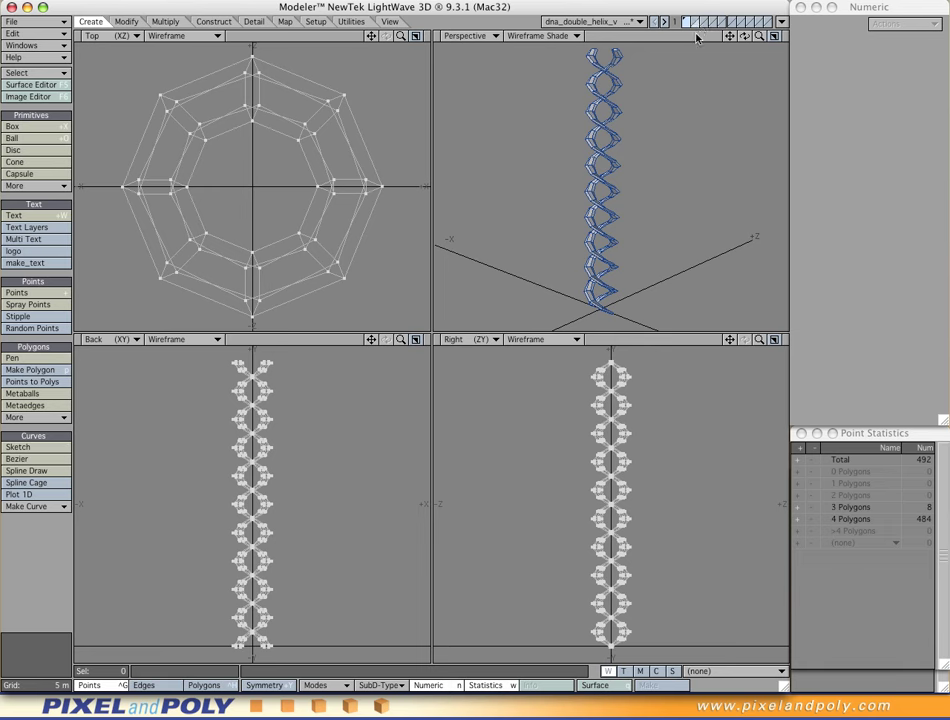
key(apostrophe)
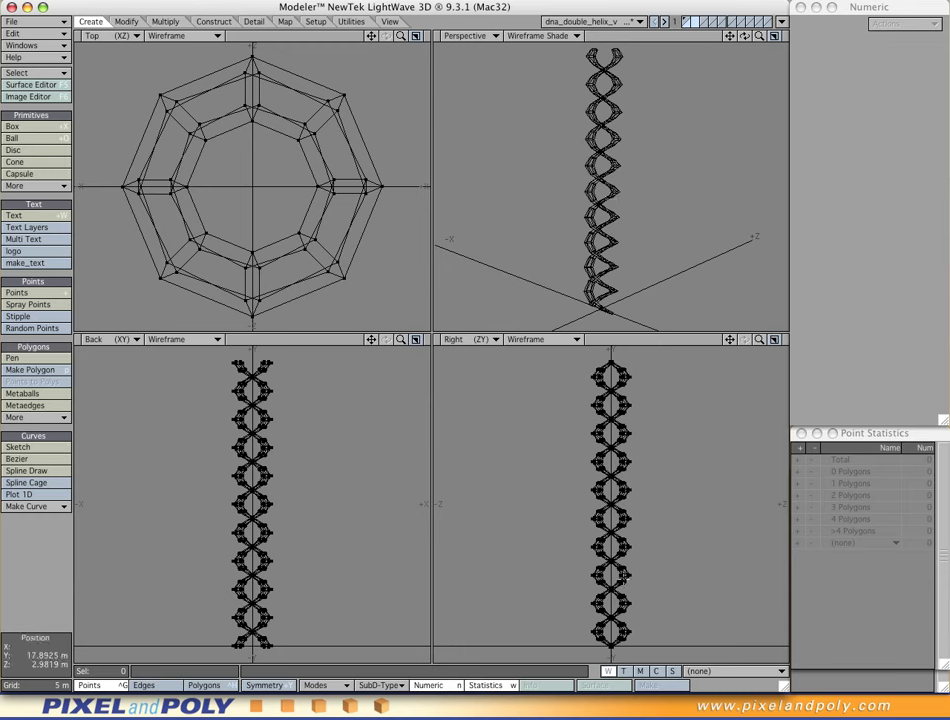
Draw a six-sided disc along the X axis, centred at the helix base, with a radius of about 240 mm
key(g)
alt+drag(615, 518, 630, 471)
ctrl+alt+drag(630, 471, 814, 548)
alt+drag(649, 570, 640, 511)
ctrl+alt+drag(640, 511, 715, 620)
alt+drag(715, 620, 729, 560)
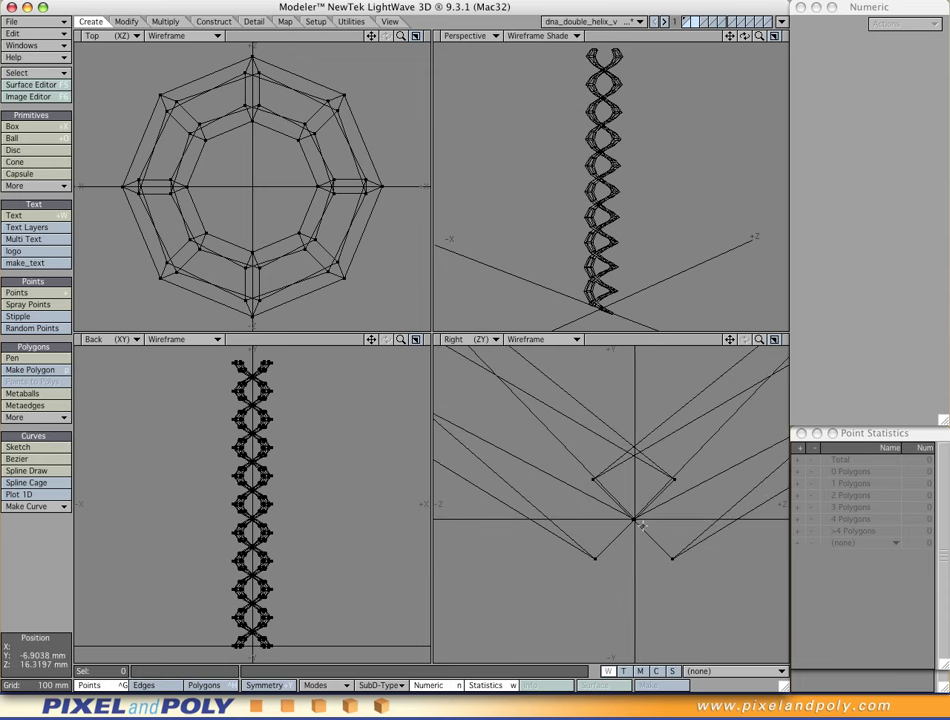
ctrl+shift+click(536, 441)
drag(528, 425, 515, 335)
drag(636, 518, 688, 555)
key(Left)
key(Right)
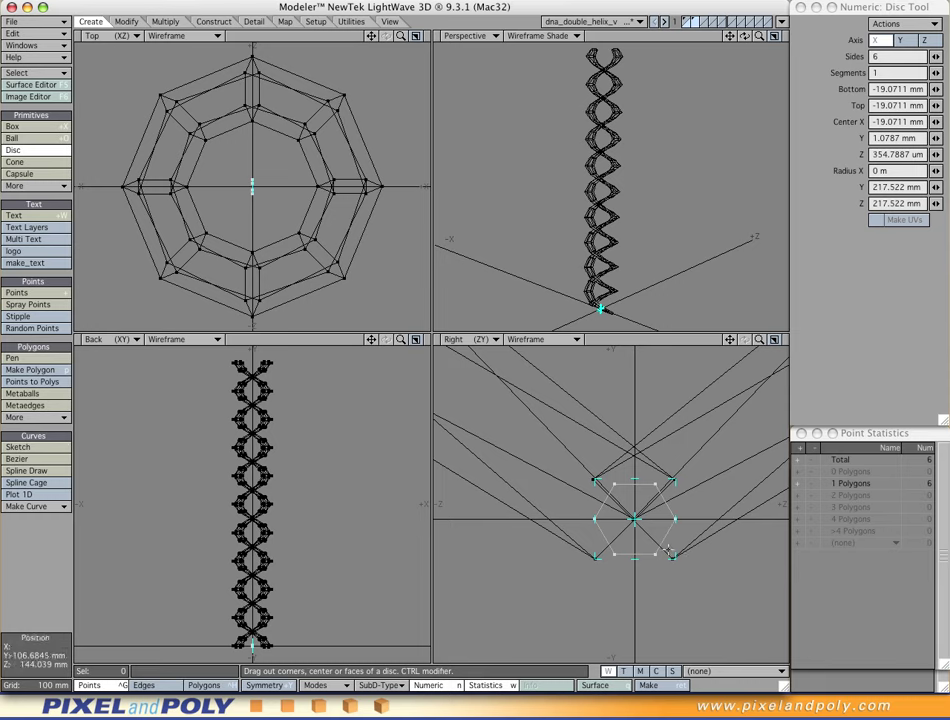
mouse_move(681, 563)
mouse_down()
mouse_move(758, 603)
mouse_move(677, 569)
mouse_up()
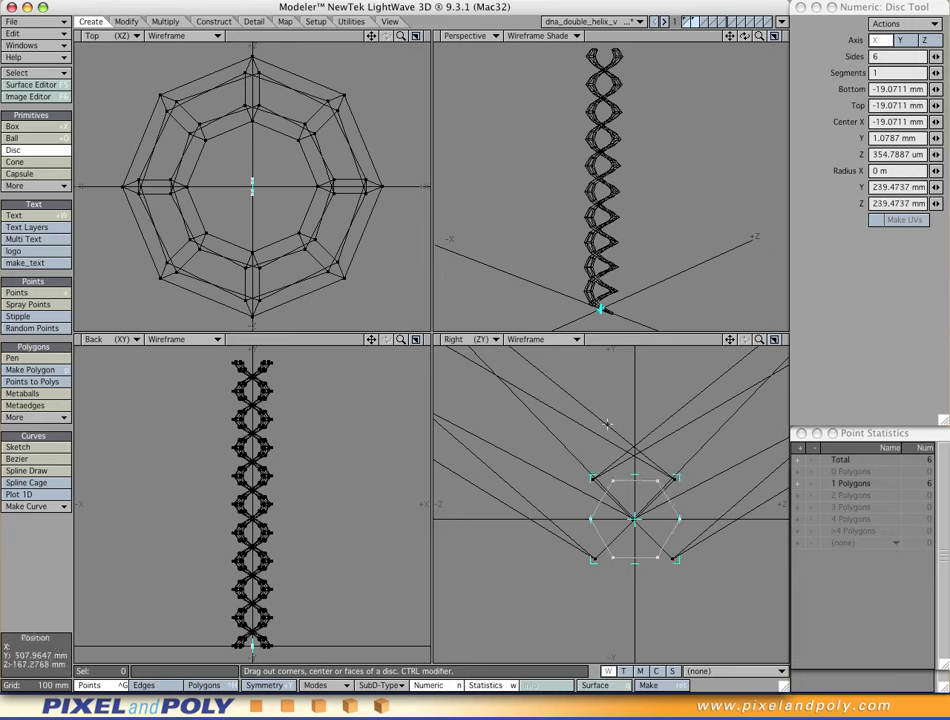
Stretch the disc along X into a rung about 6 m long ending inside both strands, and finish the disc
alt+shift+drag(601, 307, 793, 265)
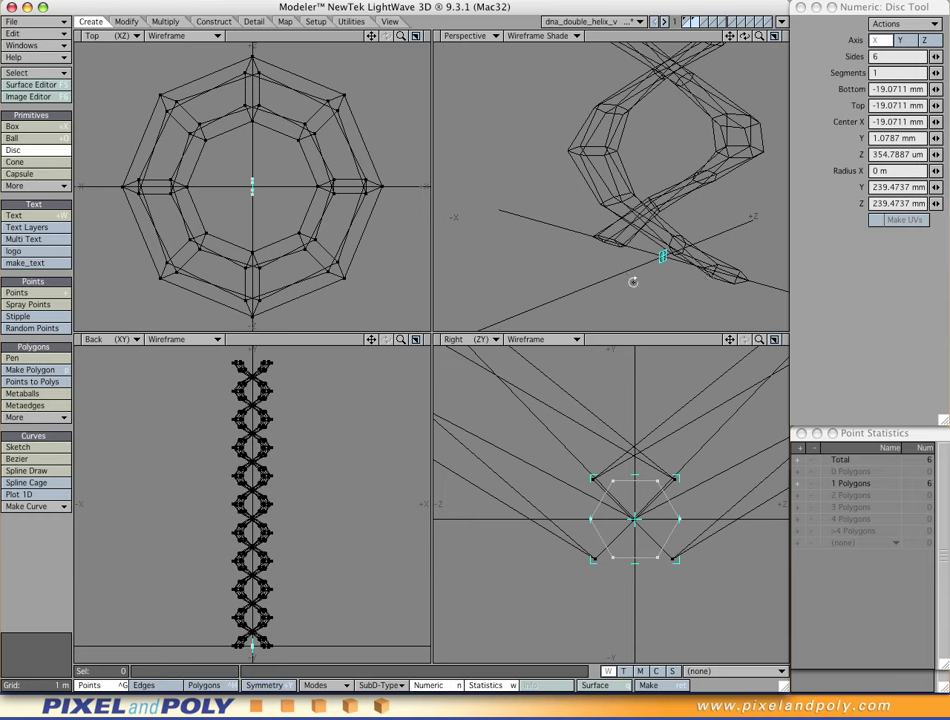
ctrl+alt+drag(282, 240, 328, 220)
alt+drag(328, 220, 287, 246)
drag(218, 208, 186, 226)
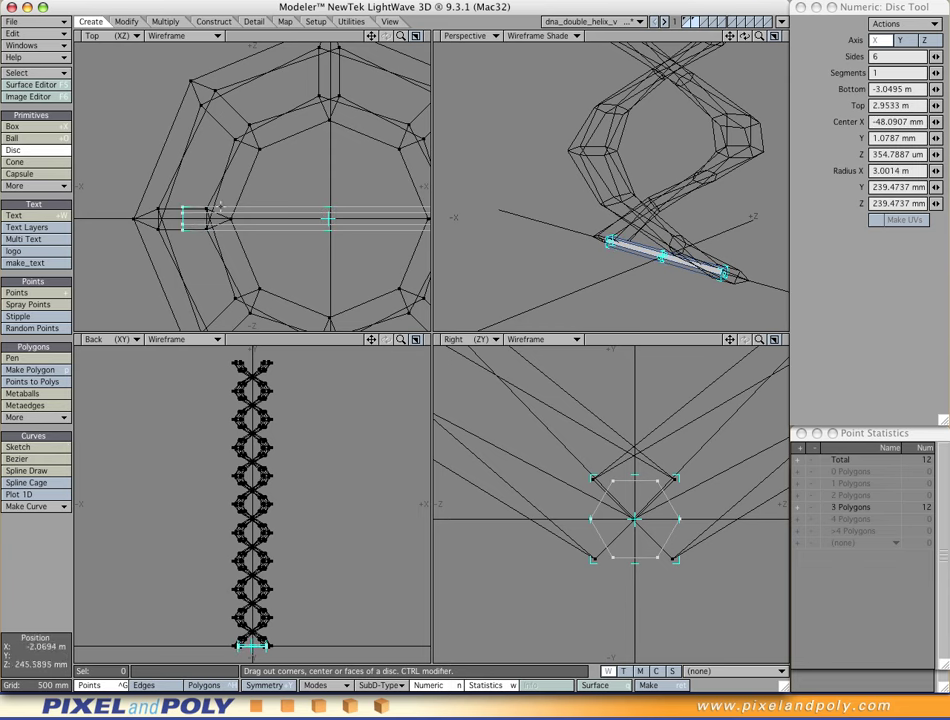
drag(186, 227, 187, 227)
alt+drag(379, 228, 230, 225)
drag(331, 224, 334, 224)
alt+drag(627, 489, 617, 479)
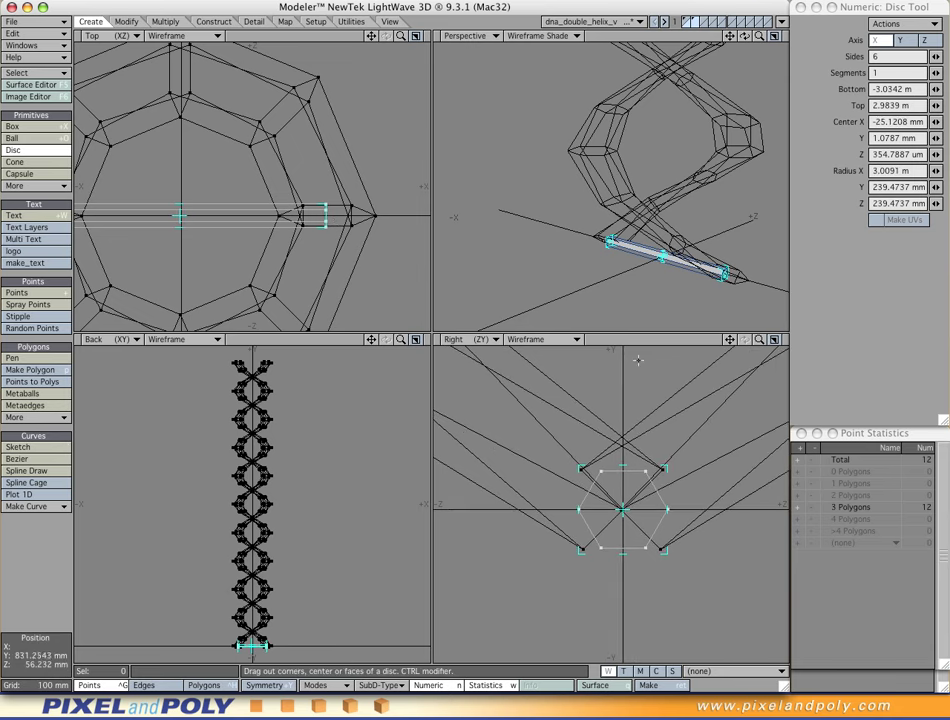
key(space)
Slice the rung vertically with the Knife tool just inside its +X end, at about X = 2.97 m
alt+drag(291, 625, 304, 488)
ctrl+alt+drag(312, 485, 425, 487)
alt+drag(347, 455, 262, 432)
ctrl+alt+drag(305, 530, 451, 539)
alt+drag(231, 547, 270, 500)
ctrl+alt+drag(270, 500, 467, 498)
alt+drag(341, 485, 268, 509)
ctrl+alt+drag(268, 509, 331, 517)
alt+drag(326, 521, 366, 672)
drag(307, 377, 292, 638)
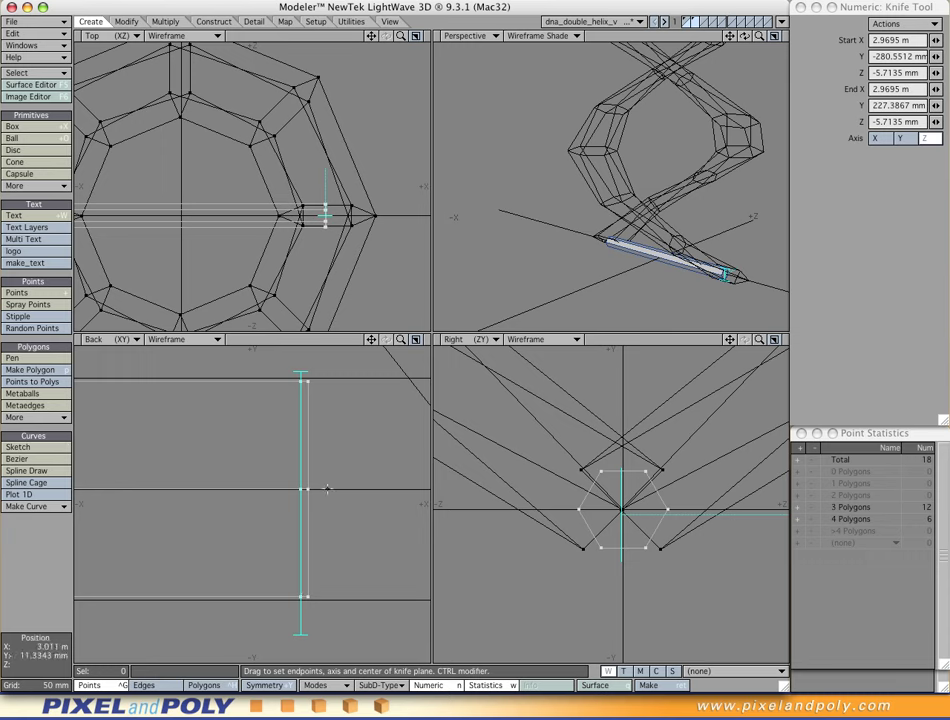
Slice the rung just inside its -X end, at about X = -3.02 m, and finish the Knife tool
ctrl+alt+drag(373, 501, 165, 514)
alt+drag(180, 516, 531, 520)
ctrl+alt+drag(237, 500, 457, 542)
alt+drag(309, 536, 288, 512)
drag(362, 535, 322, 514)
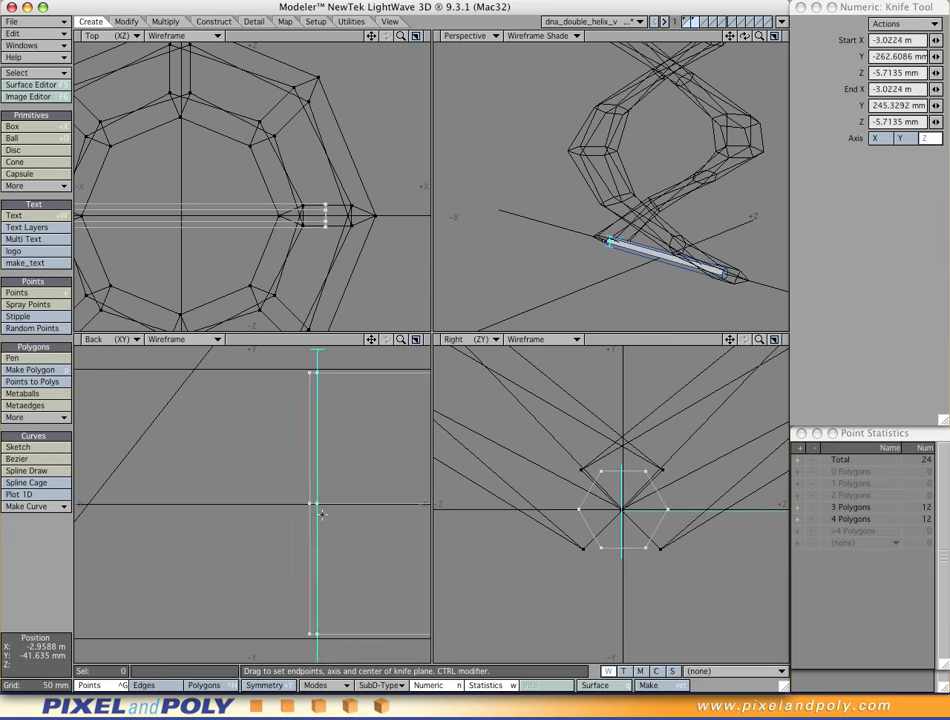
key(space)
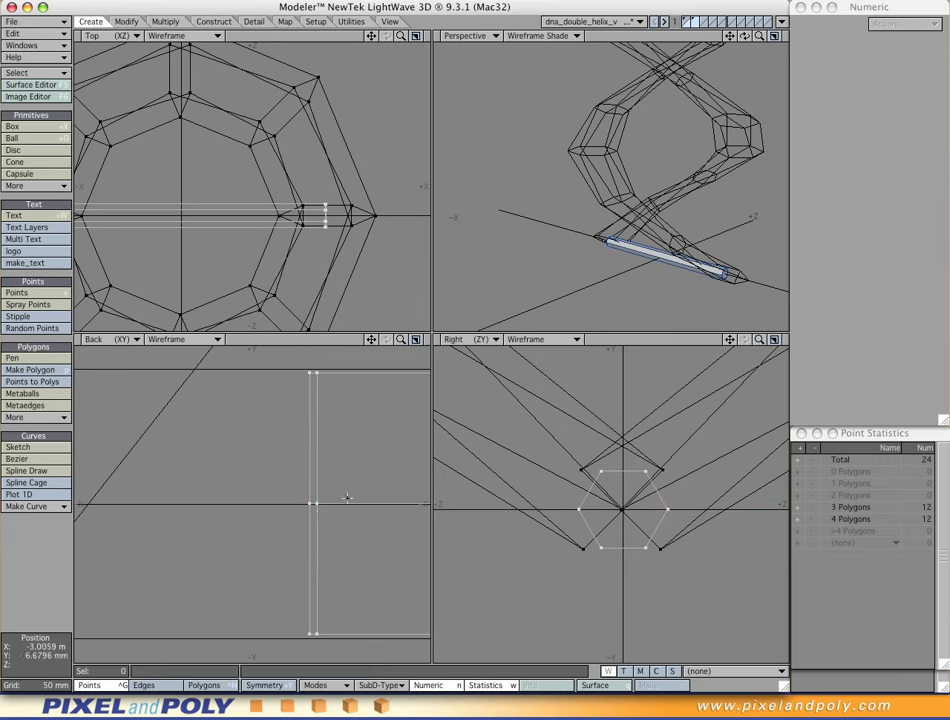
Try the rung as a smoothed SubPatch and examine its +X end cap
alt+drag(673, 276, 534, 236)
mouse_move(668, 250)
ctrl+alt+mouse_down()
mouse_move(723, 256)
mouse_move(636, 259)
mouse_move(708, 267)
mouse_move(632, 261)
mouse_move(629, 243)
mouse_move(664, 259)
ctrl+alt+mouse_up()
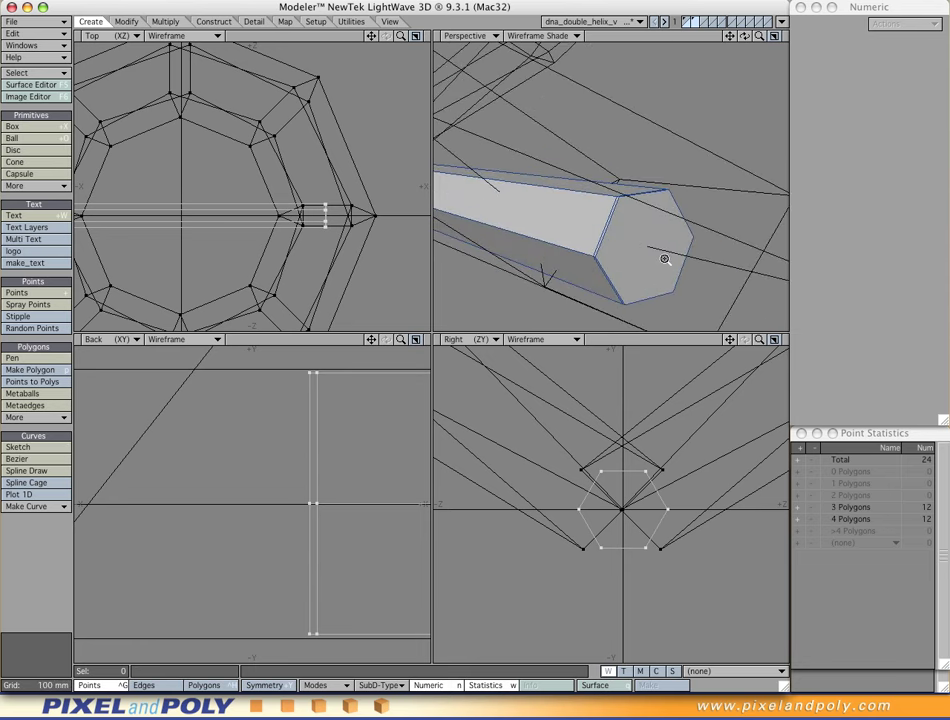
key(Tab)
alt+drag(664, 259, 656, 222)
Divide the rung's +X end cap into triangles around a centre point with Make Pole, and preview the rung as SubPatches
mouse_move(591, 221)
alt+mouse_down()
mouse_move(609, 218)
mouse_move(600, 240)
mouse_move(618, 241)
alt+mouse_up()
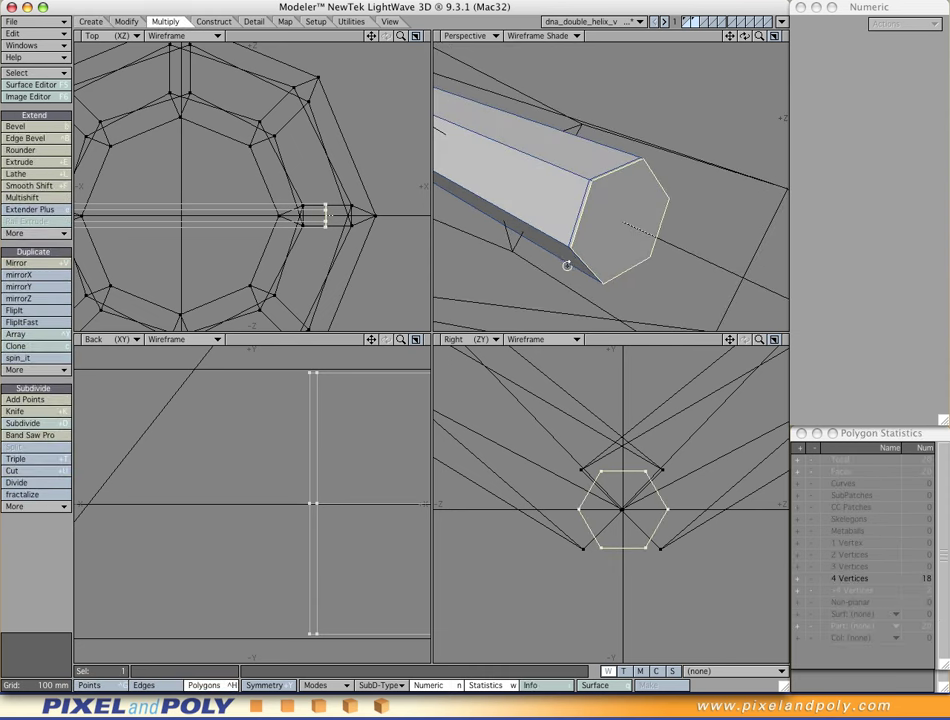
alt+drag(567, 265, 595, 267)
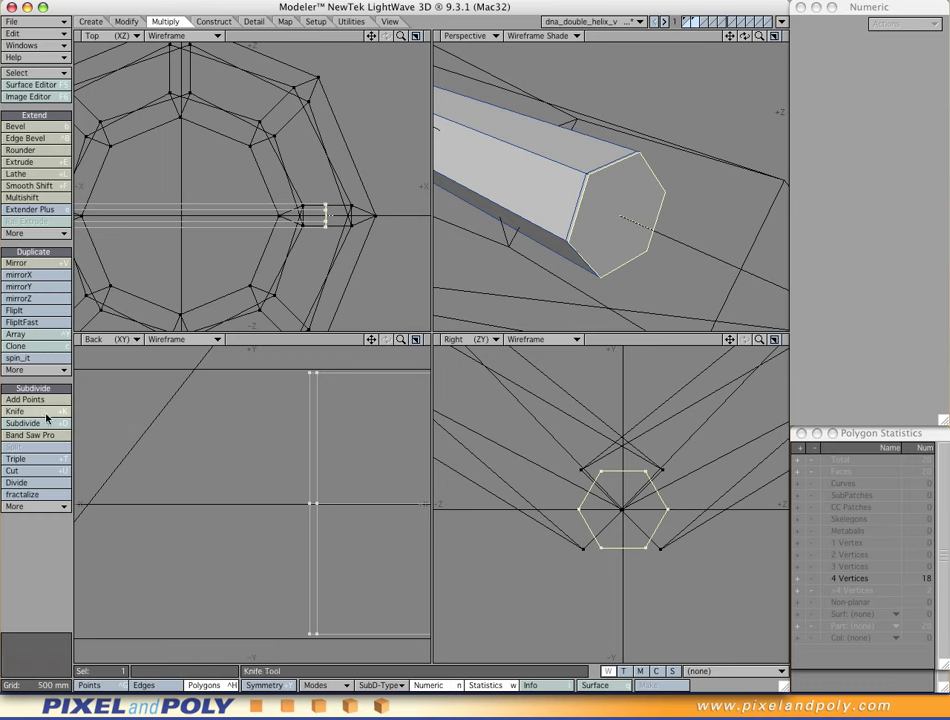
click(30, 506)
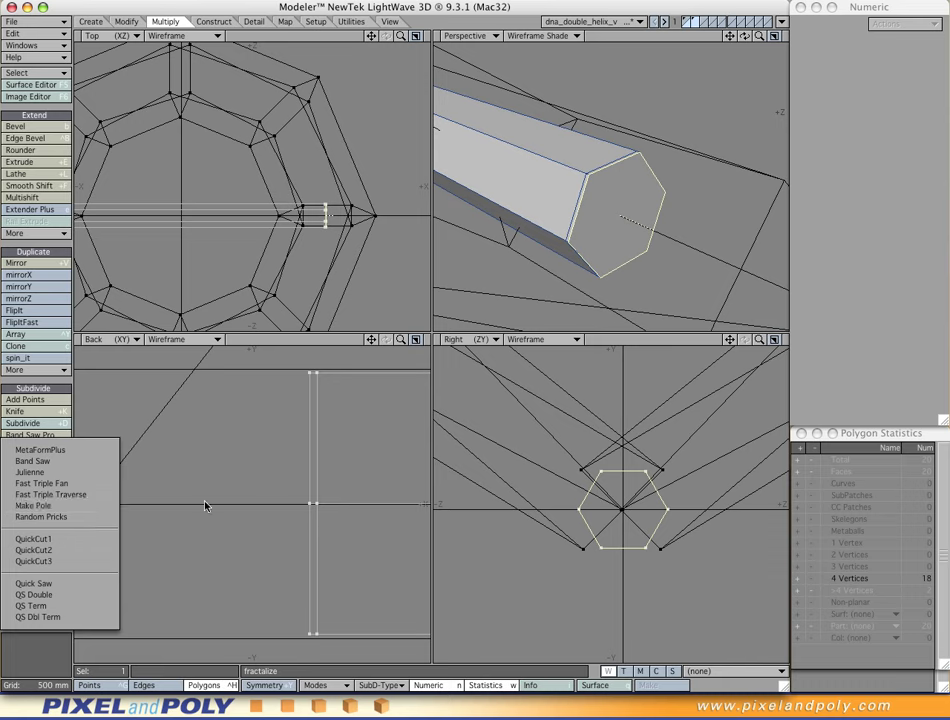
click(200, 495)
click(30, 506)
click(32, 507)
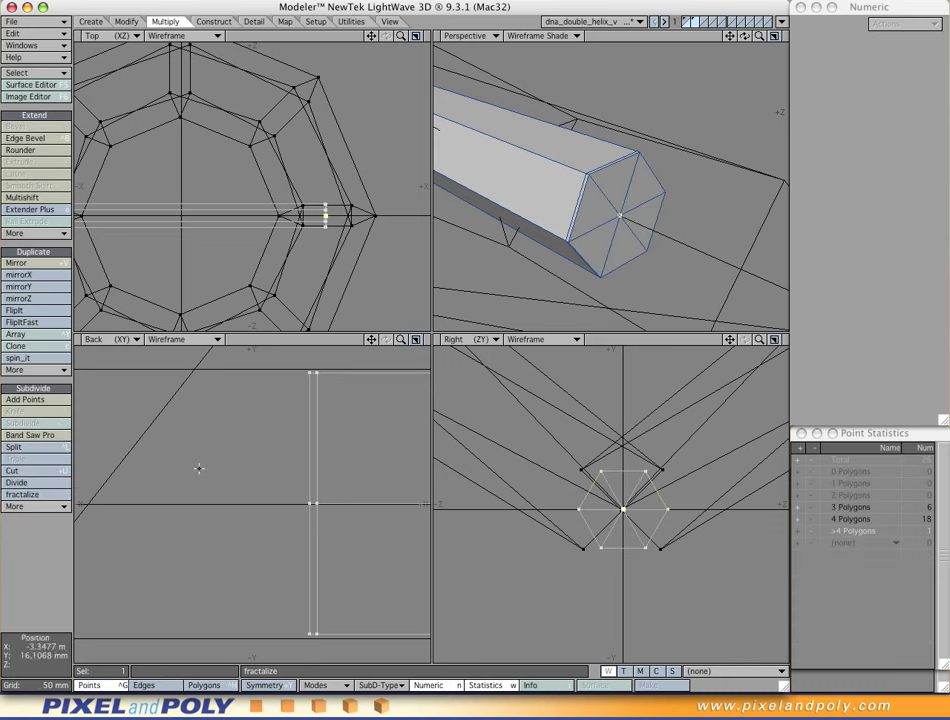
key(slash)
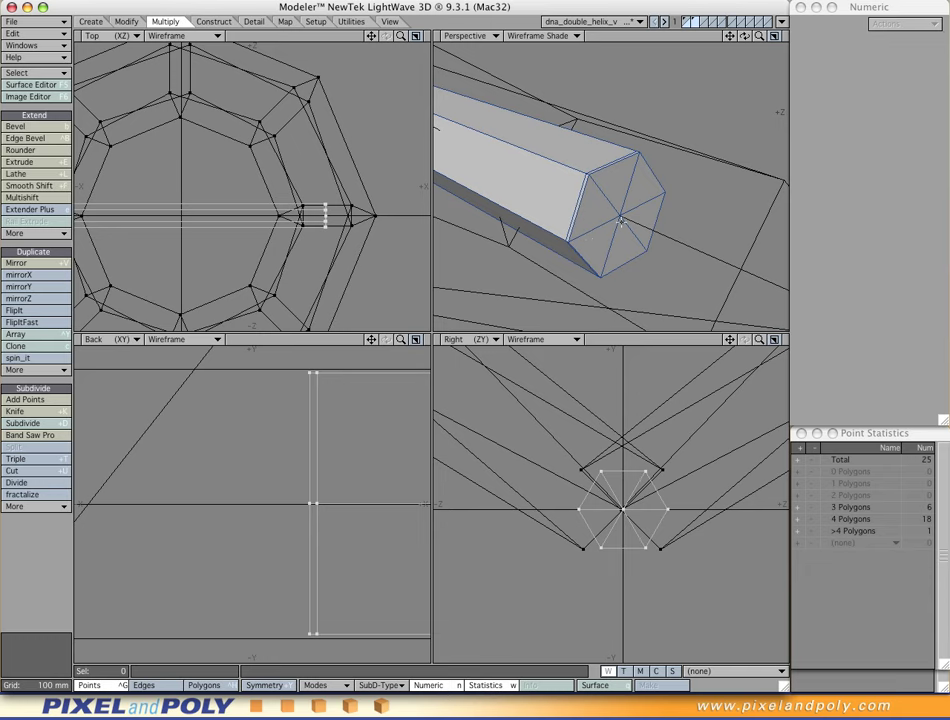
key(Tab)
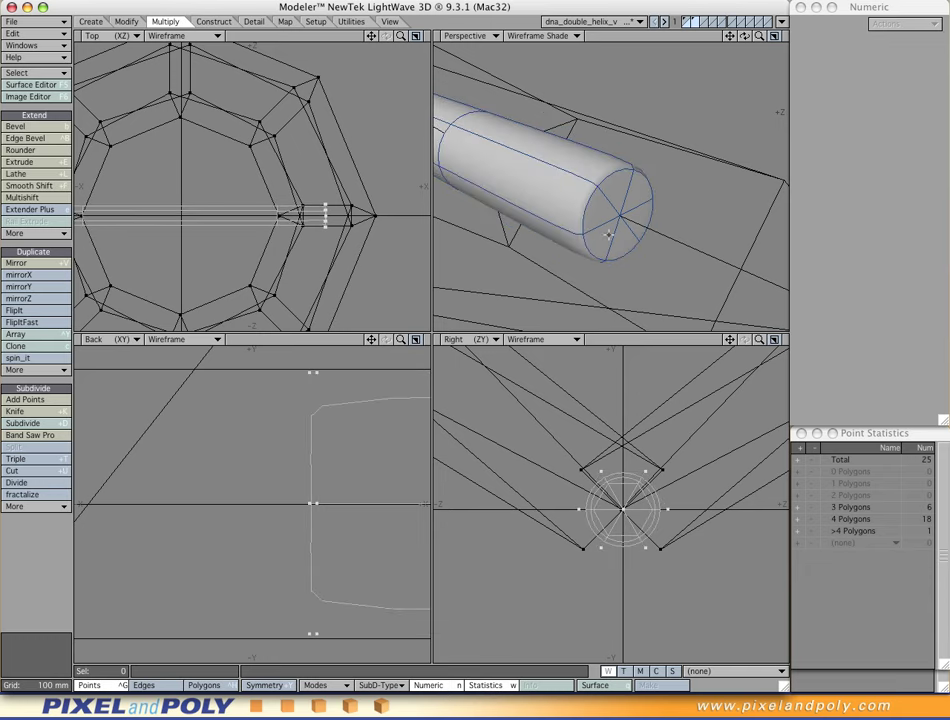
key(Tab)
Divide the rung's -X end cap into triangles around a centre point with Make Pole
ctrl+alt+drag(659, 244, 595, 237)
alt+drag(542, 255, 603, 229)
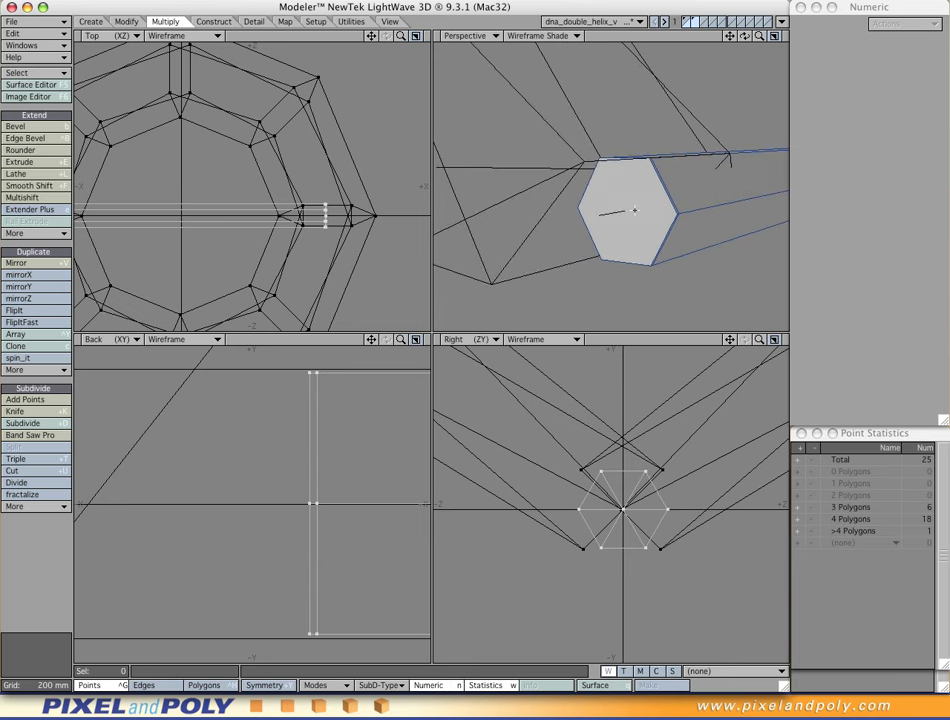
key(ctrl+h)
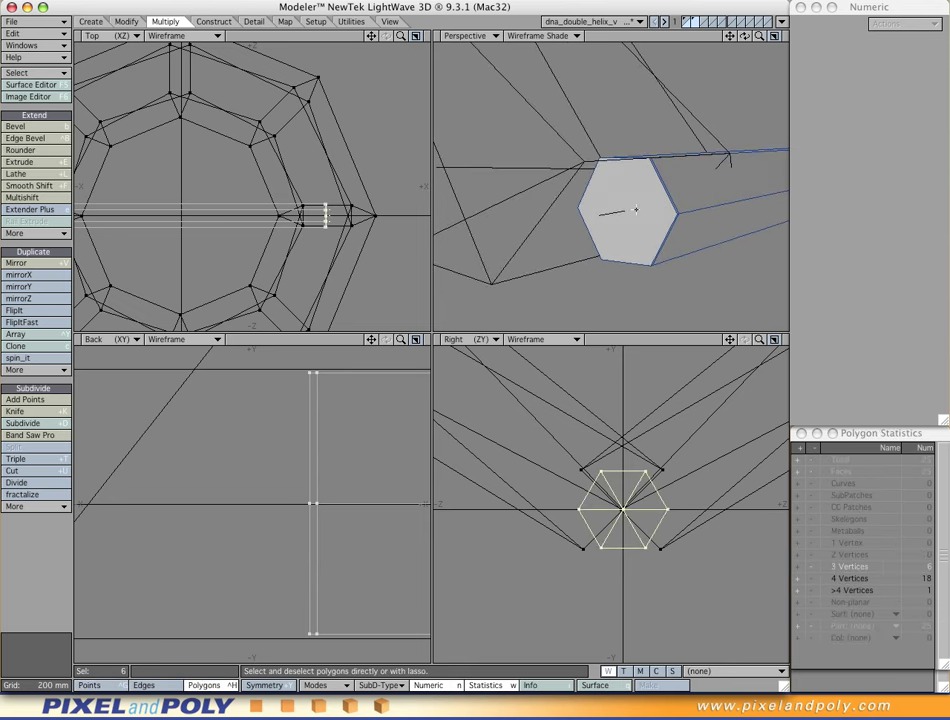
key(slash)
click(636, 210)
click(36, 513)
click(38, 506)
key(ctrl+g)
scroll(696, 233, down, 3)
alt+drag(696, 233, 633, 225)
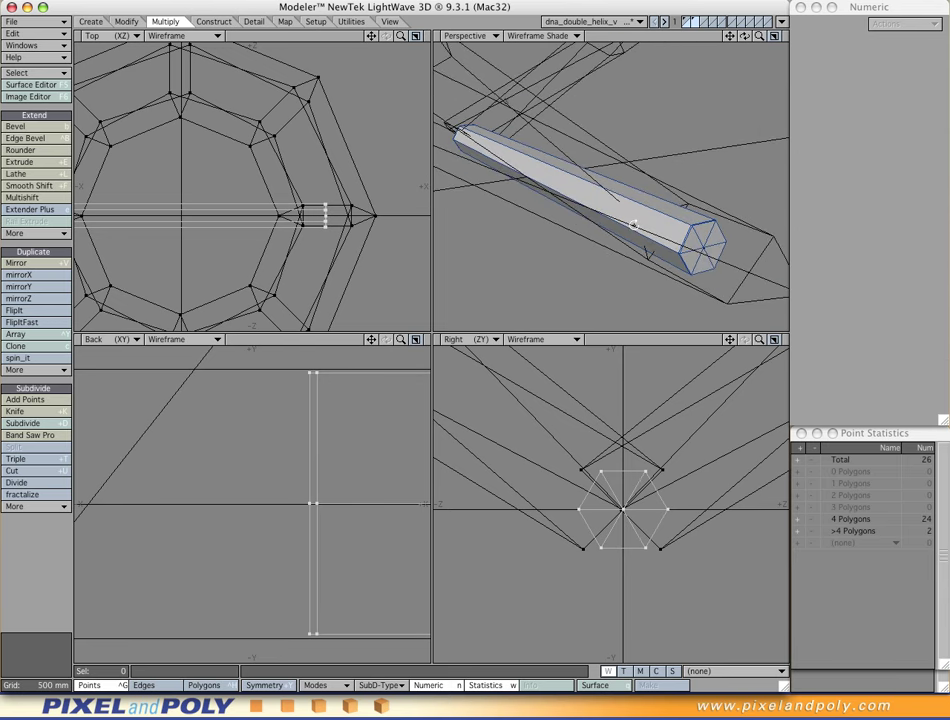
ctrl+alt+drag(637, 224, 608, 221)
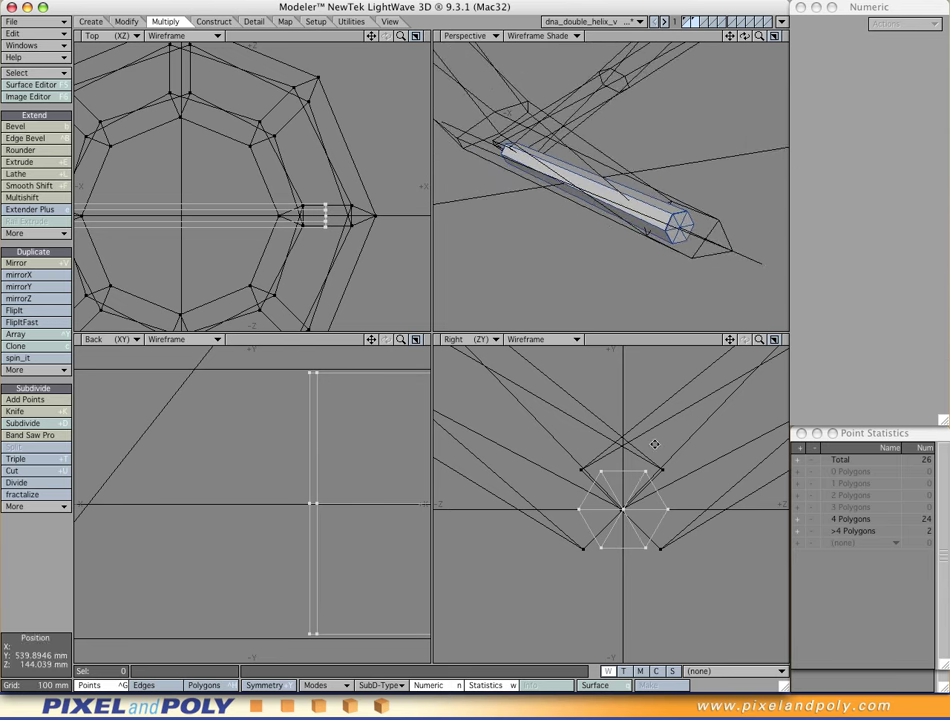
Flatten the rung's cross-section vertically with the Stretch tool, and widen it to 139% along Z about its centre
ctrl+alt+drag(615, 497, 633, 491)
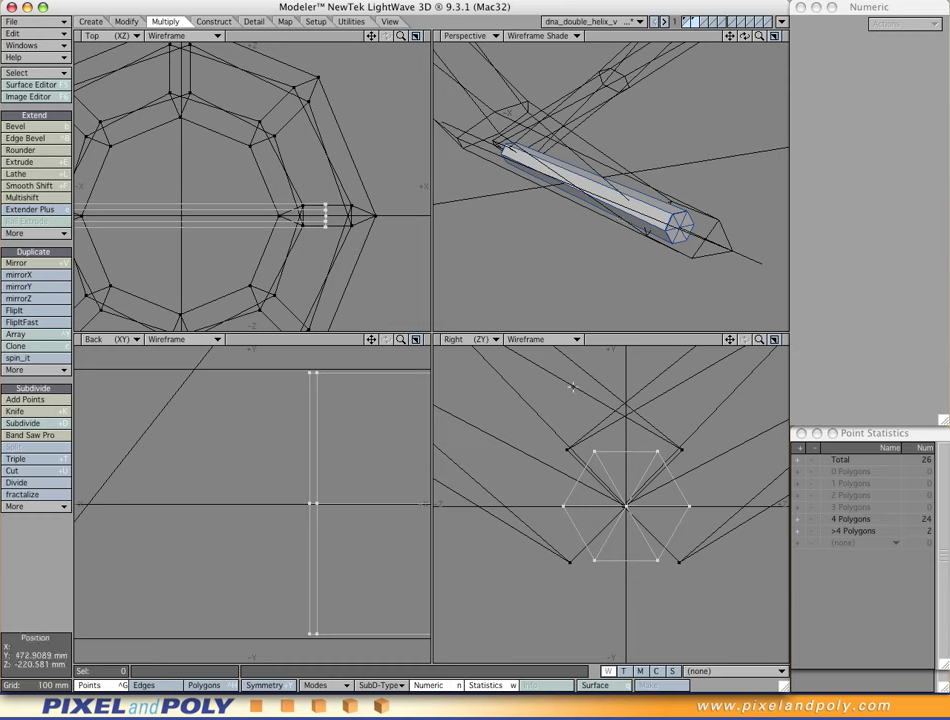
ctrl+shift+click(554, 435)
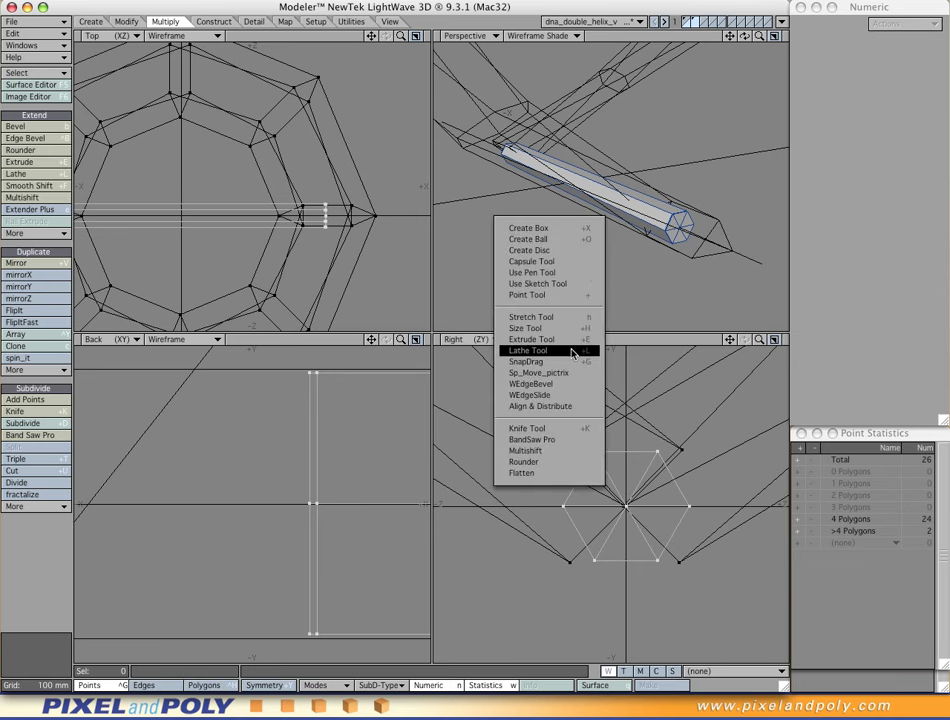
click(561, 318)
ctrl+drag(626, 505, 626, 566)
ctrl+drag(579, 426, 618, 427)
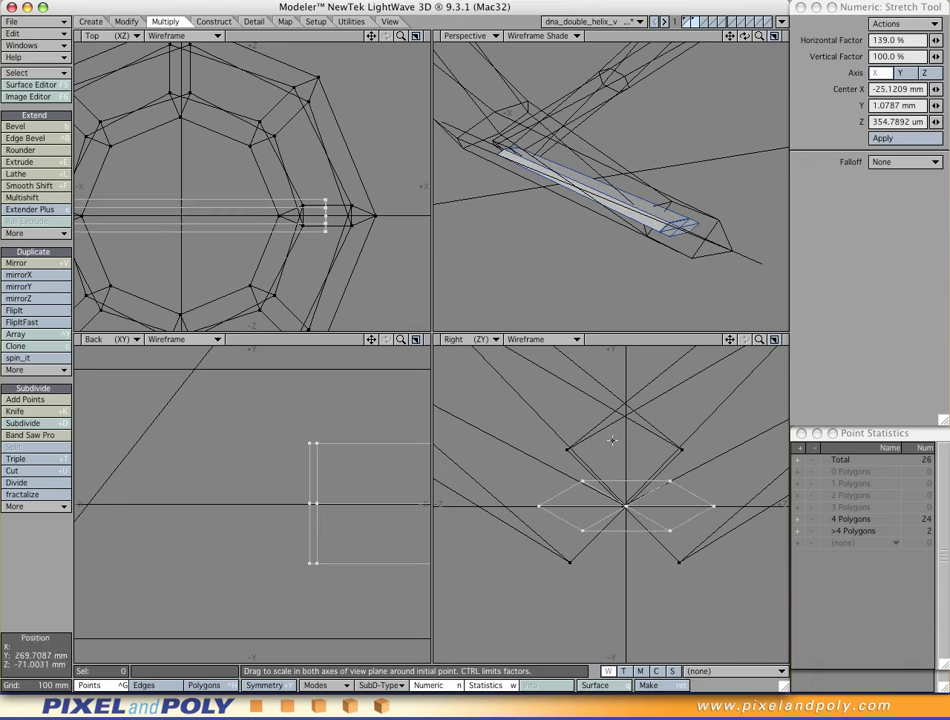
key(space)
Rotate the points of the rung's +X end by -40° about the X axis around the rung's centre, and deselect them
alt+drag(612, 180, 546, 237)
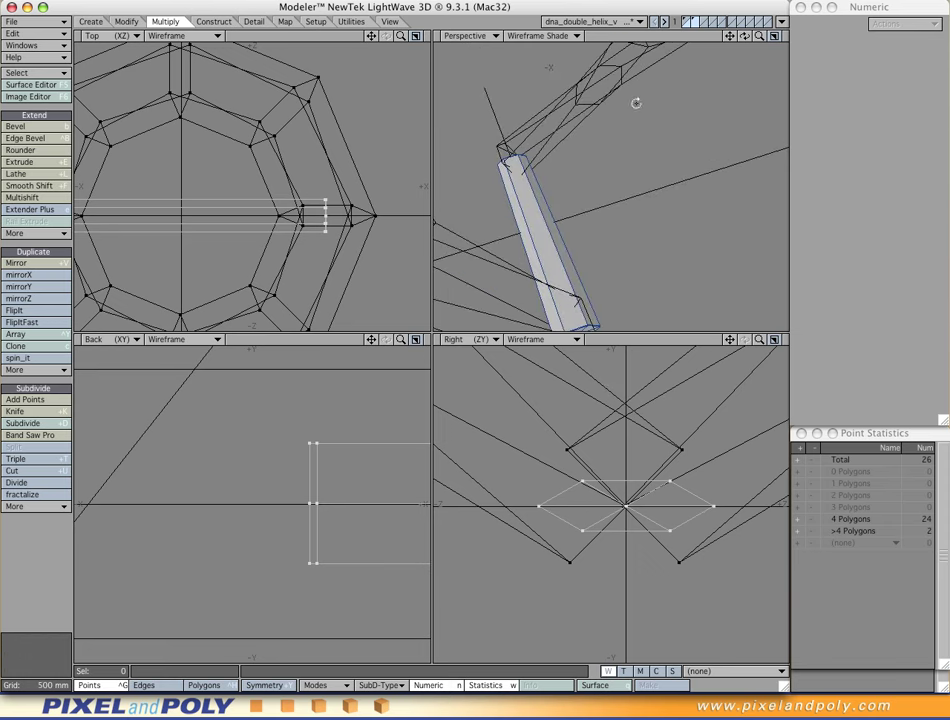
alt+drag(570, 230, 327, 253)
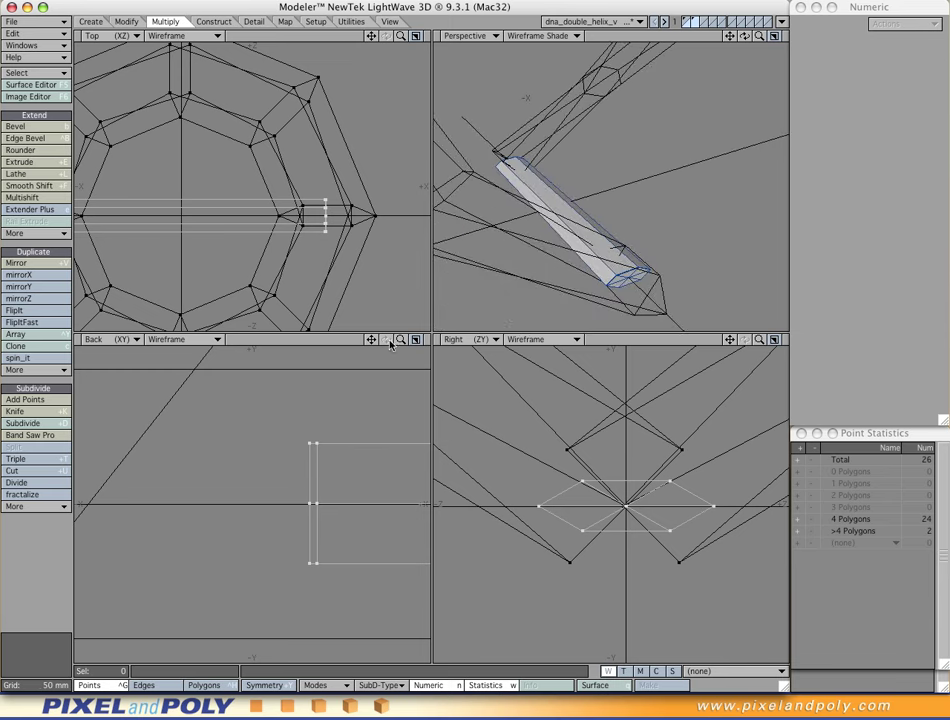
mouse_move(399, 254)
right_down()
mouse_move(299, 220)
mouse_move(345, 253)
right_up()
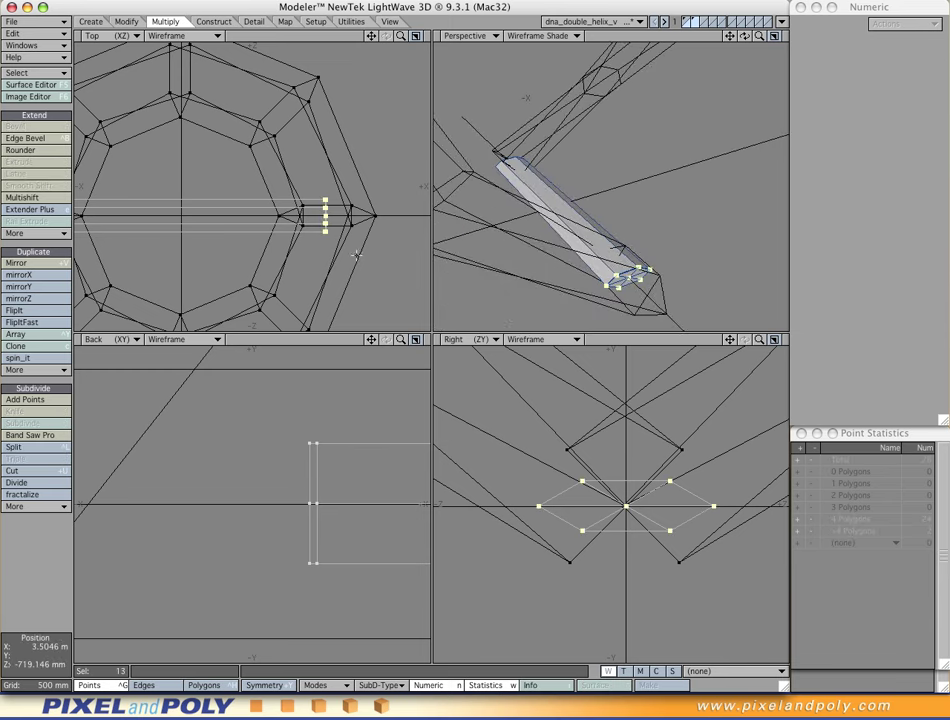
alt+drag(647, 250, 582, 256)
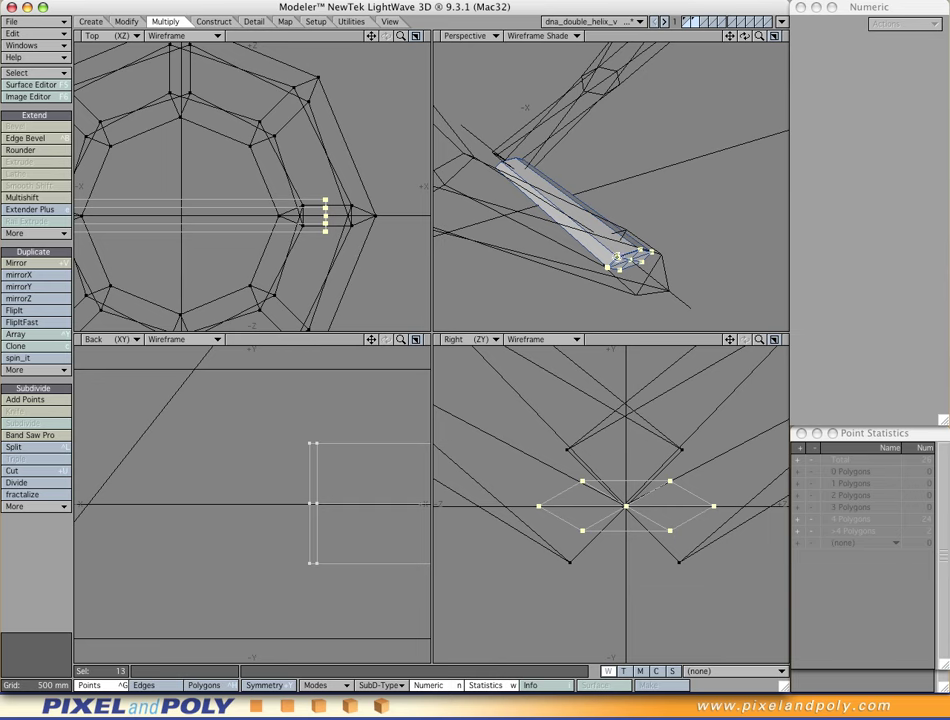
key(y)
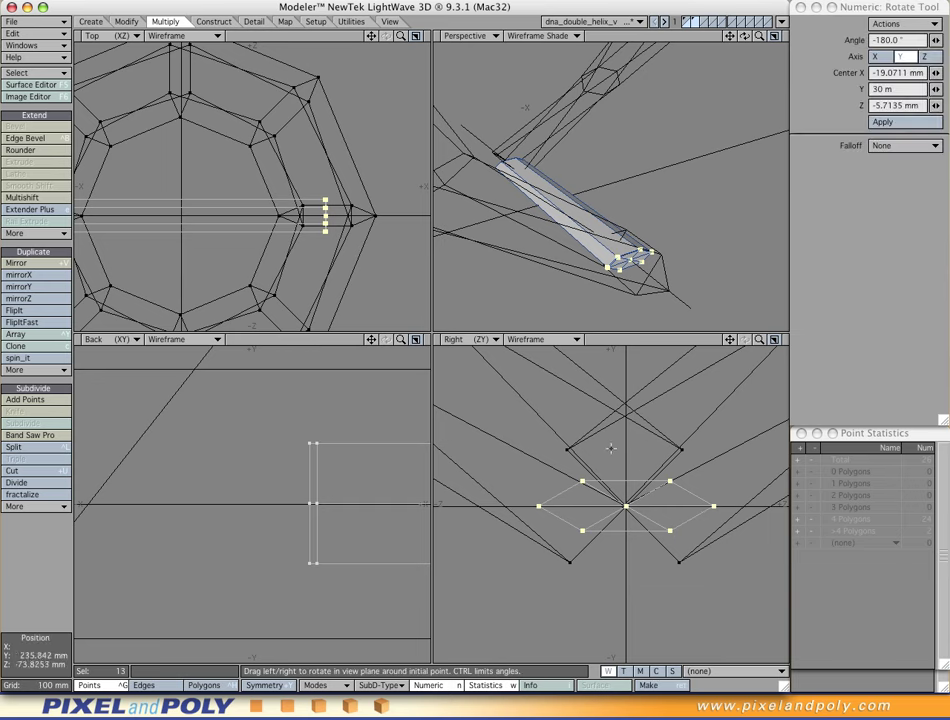
drag(626, 505, 586, 505)
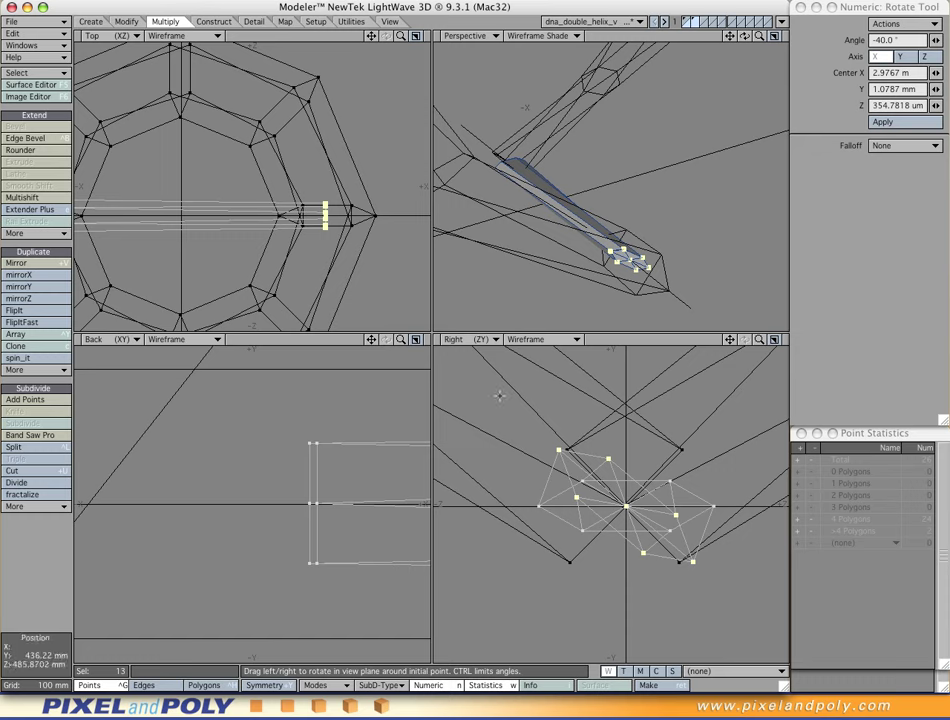
key(space)
key(slash)
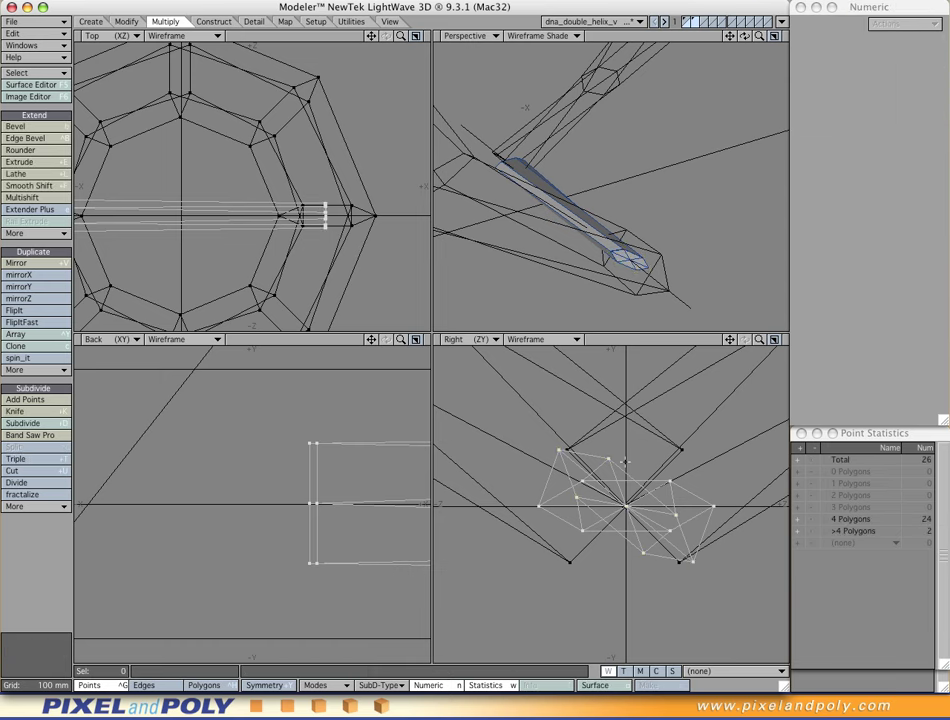
Rotate the points of the rung's -X end by 35° about the X axis to twist the rung, and deselect them
alt+drag(183, 248, 339, 246)
mouse_move(211, 150)
right_down()
mouse_move(254, 190)
mouse_move(242, 180)
right_up()
key(y)
drag(600, 409, 465, 378)
drag(645, 506, 652, 506)
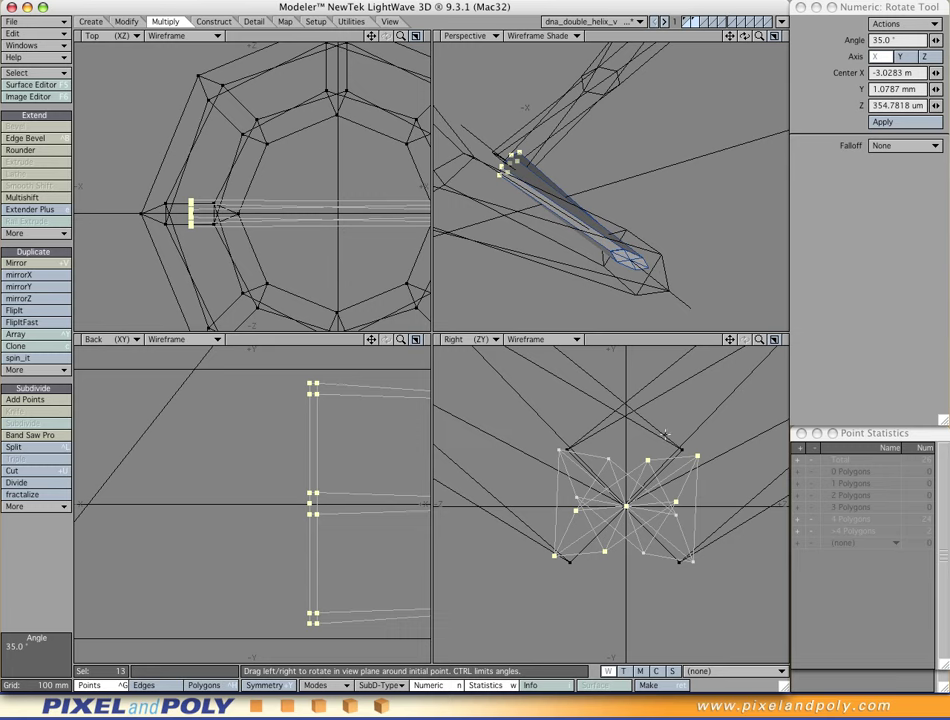
key(space)
key(slash)
Compare the twisted rung with and without subdivision smoothing, and examine it against the whole double helix
mouse_move(590, 244)
alt+mouse_down()
mouse_move(657, 206)
mouse_move(507, 248)
mouse_move(548, 205)
alt+mouse_up()
key(Tab)
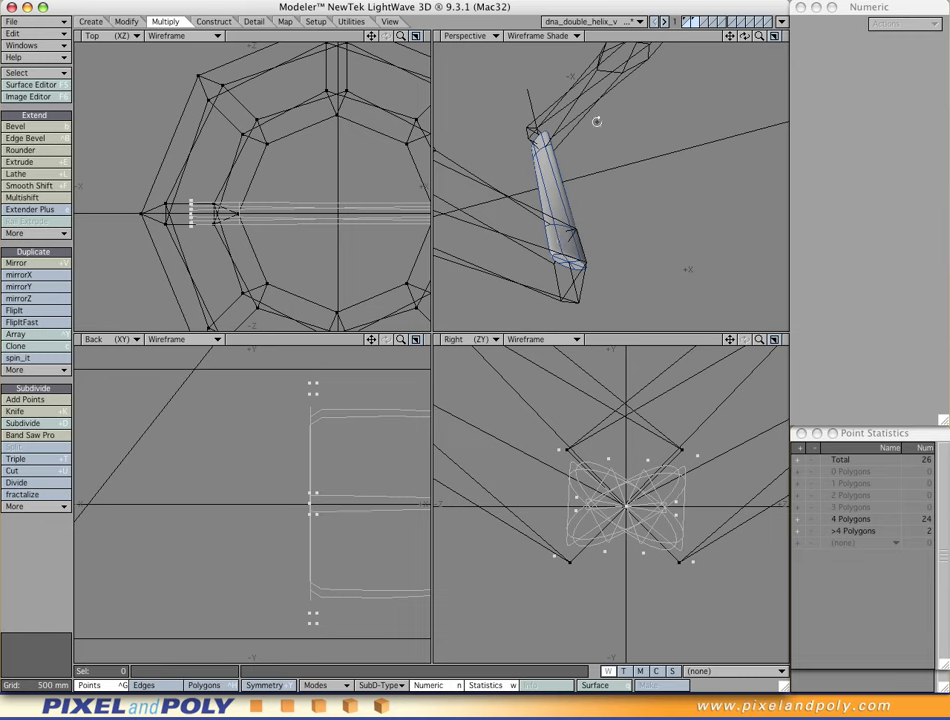
mouse_move(554, 157)
alt+mouse_down()
mouse_move(548, 178)
mouse_move(577, 221)
alt+mouse_up()
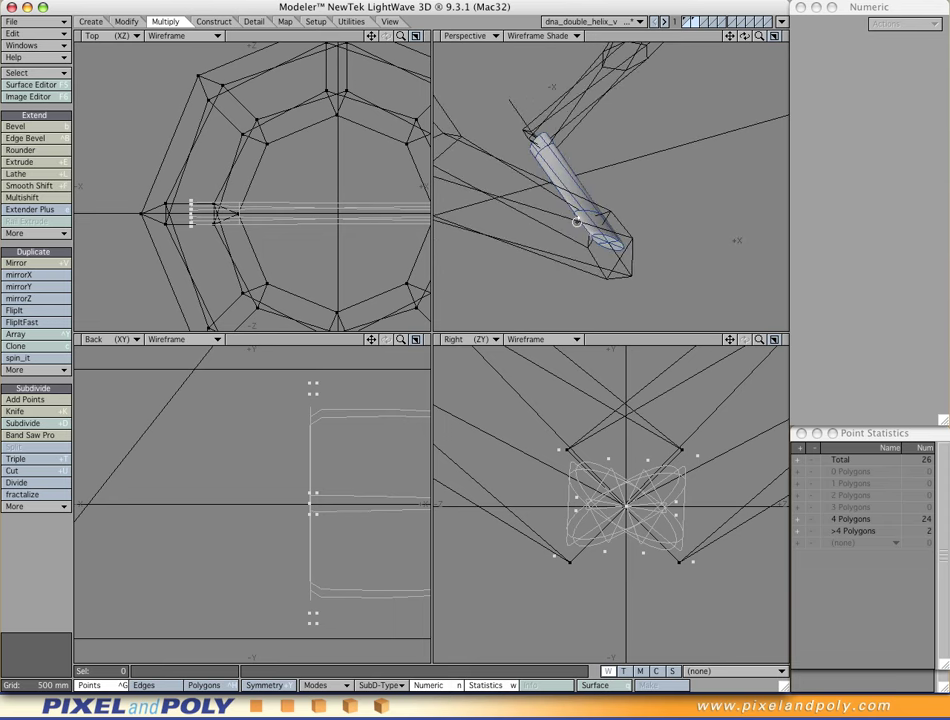
key(Tab)
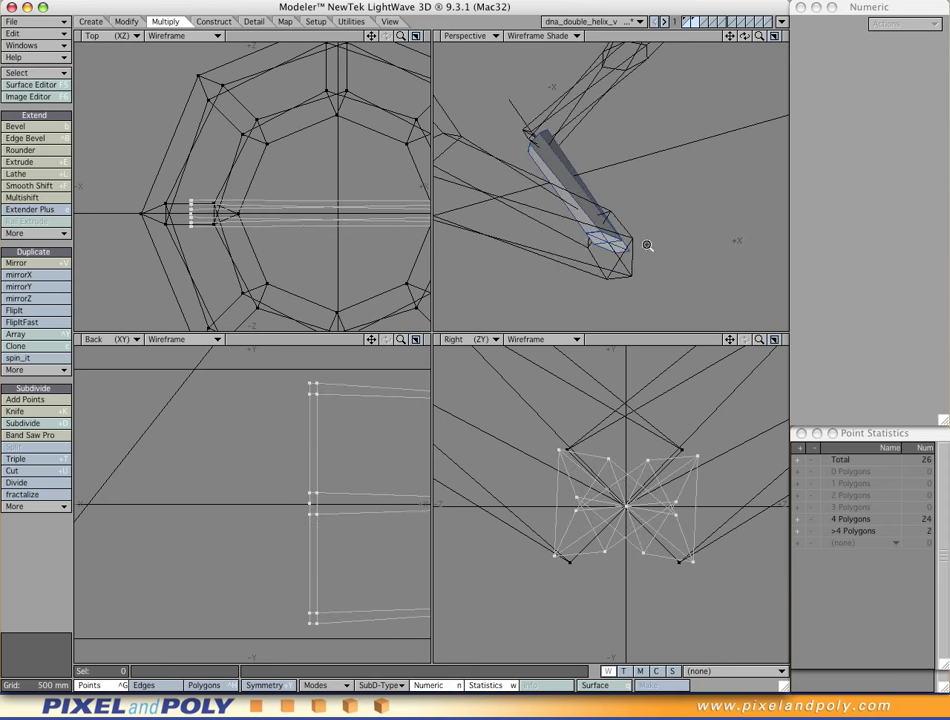
ctrl+alt+drag(649, 246, 559, 235)
key(Tab)
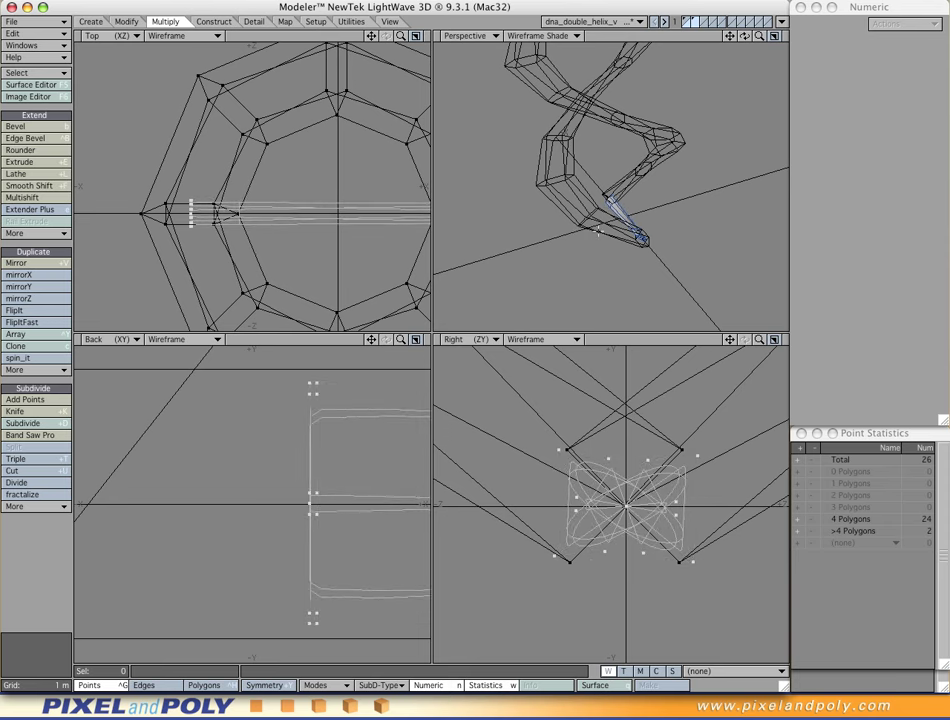
ctrl+alt+drag(597, 230, 604, 261)
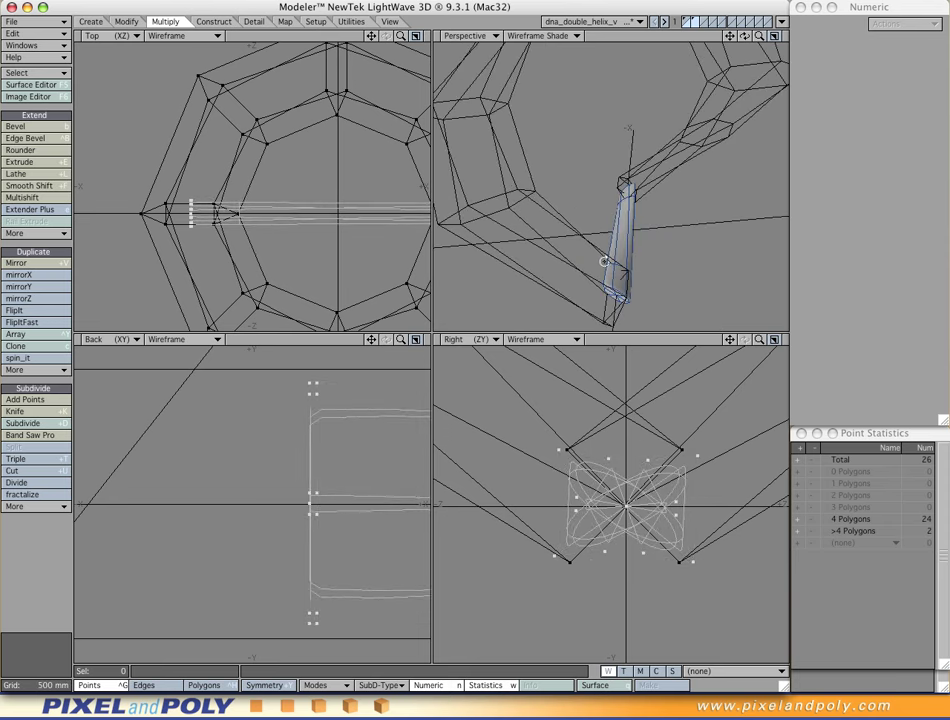
key(Tab)
key(a)
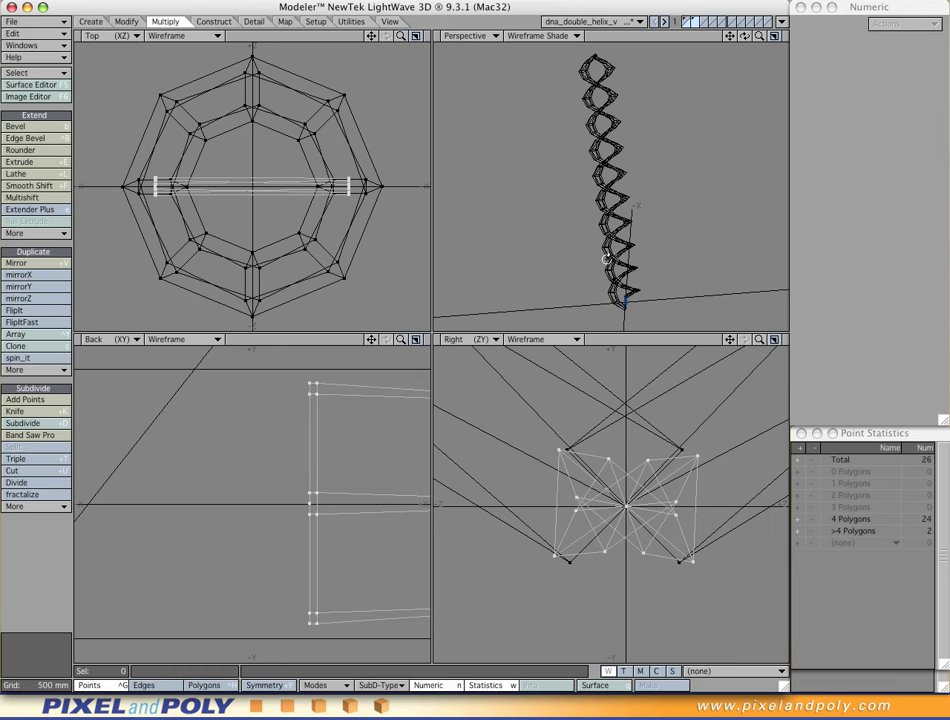
alt+drag(606, 258, 594, 150)
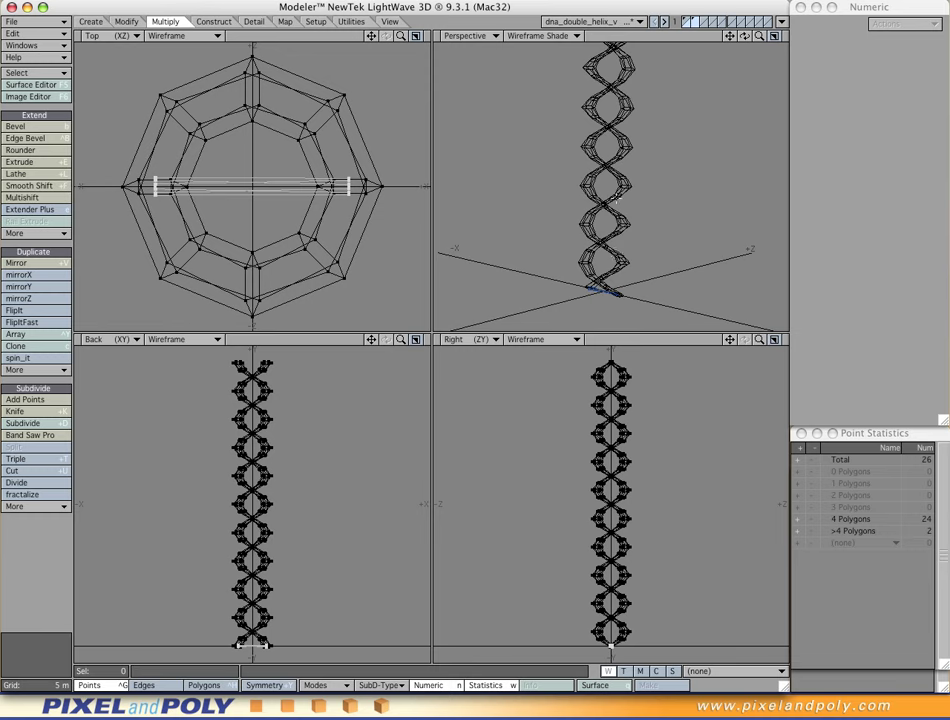
key(a)
alt+drag(615, 238, 611, 252)
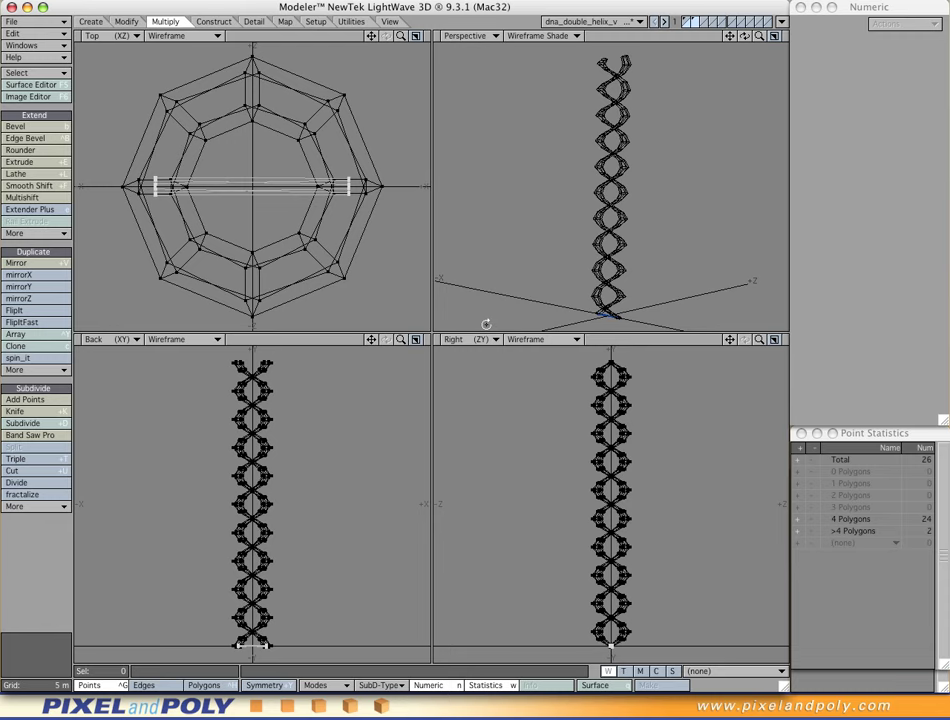
Clone the rung 50 times up the helix with a 36° heading rotation and a Y offset spacing the copies along its full height
key(shift+c)
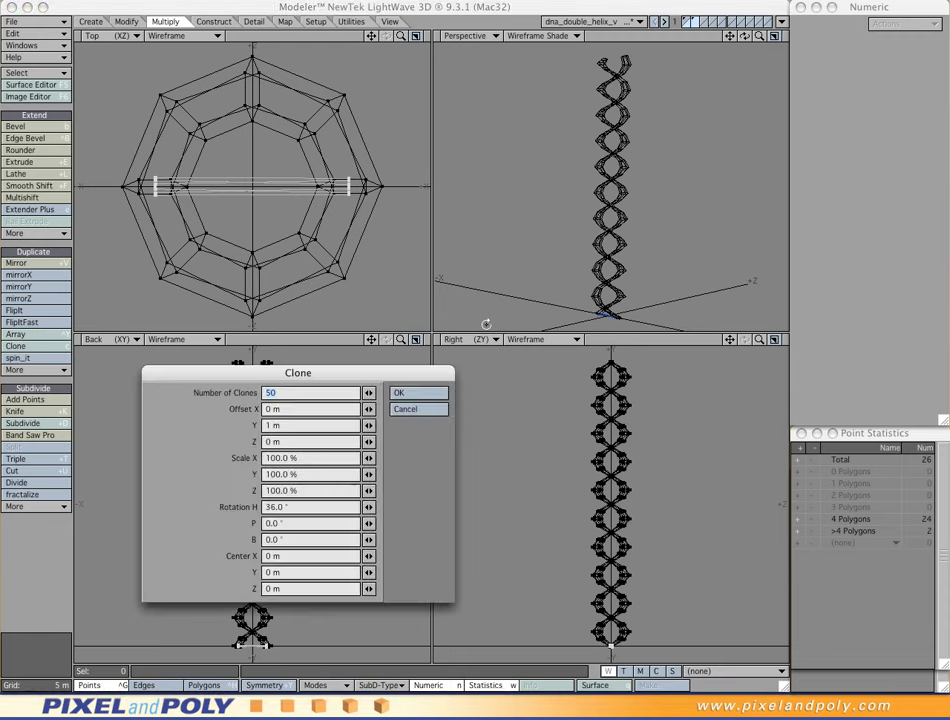
drag(307, 377, 279, 376)
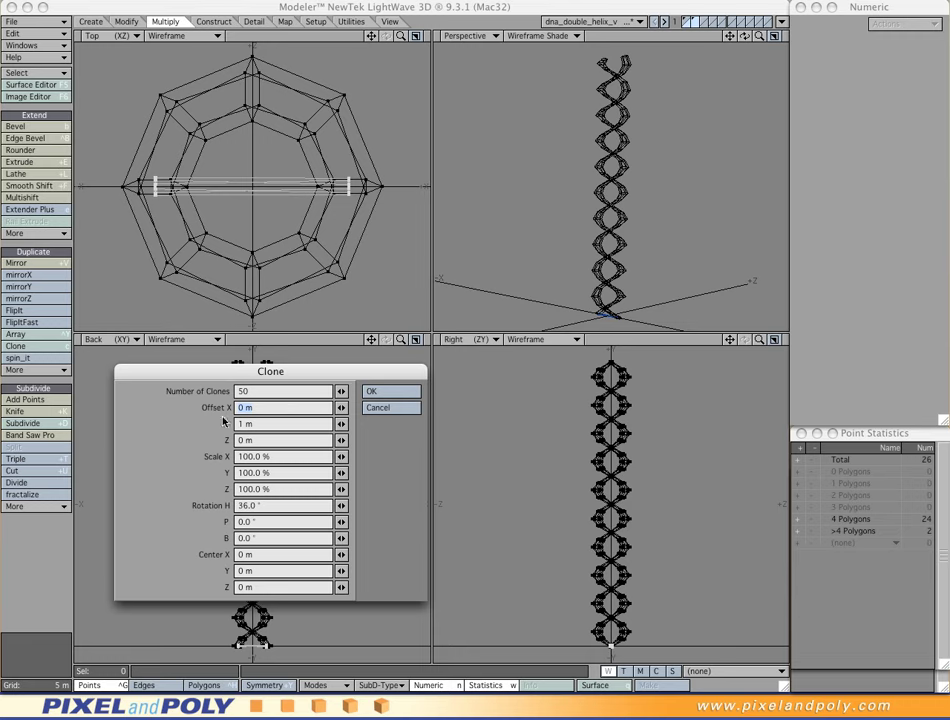
click(265, 428)
text(6)
key(Tab)
drag(267, 426, 212, 430)
text(12/)
key(Tab)
click(246, 507)
text(36)
key(Tab)
click(380, 399)
Turn the cloned rungs and both strands into smoothed subdivision surfaces, and show both layers together in an enlarged perspective view
ctrl+alt+drag(609, 237, 676, 243)
ctrl+alt+drag(623, 260, 640, 262)
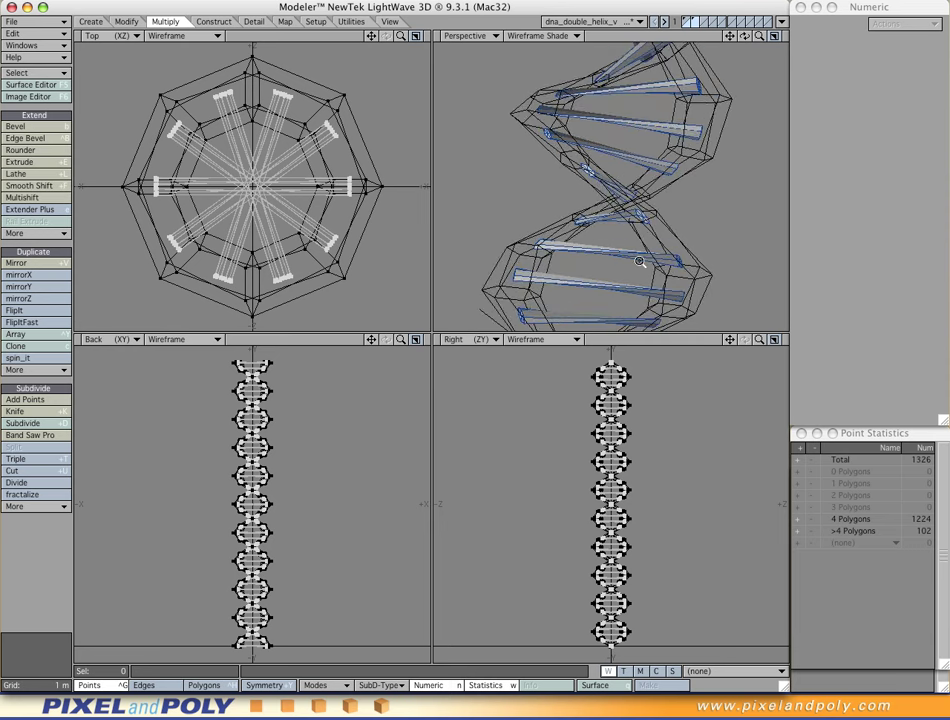
key(Tab)
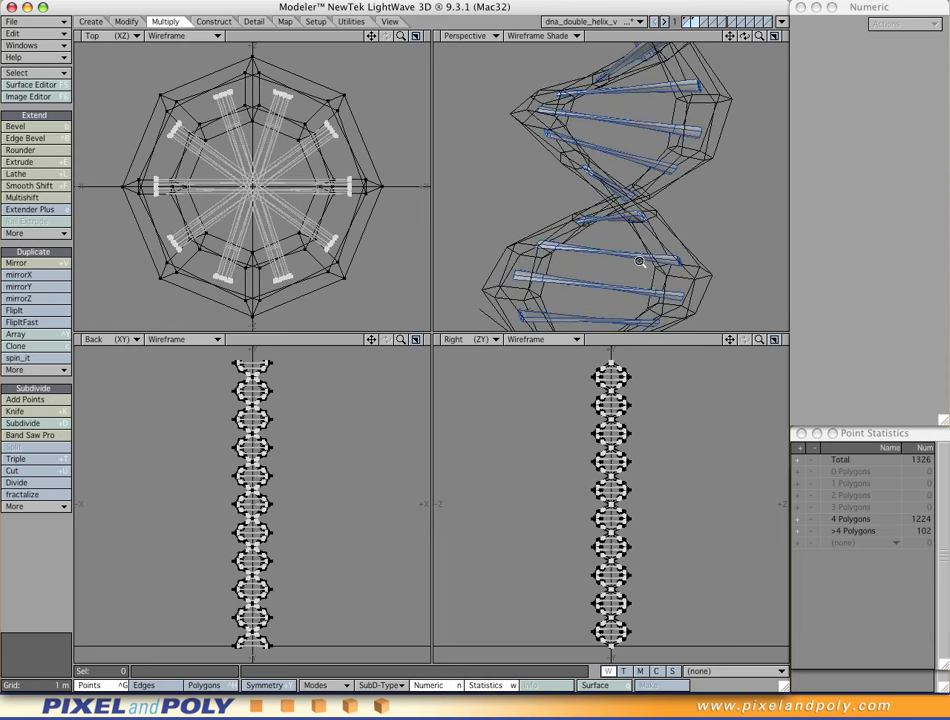
click(688, 22)
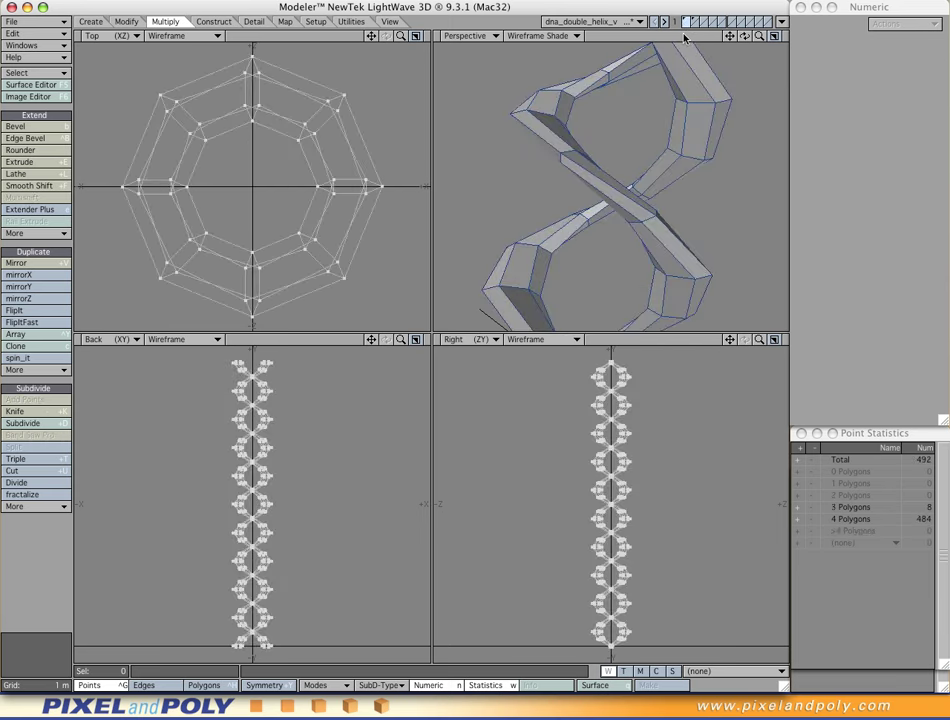
key(Tab)
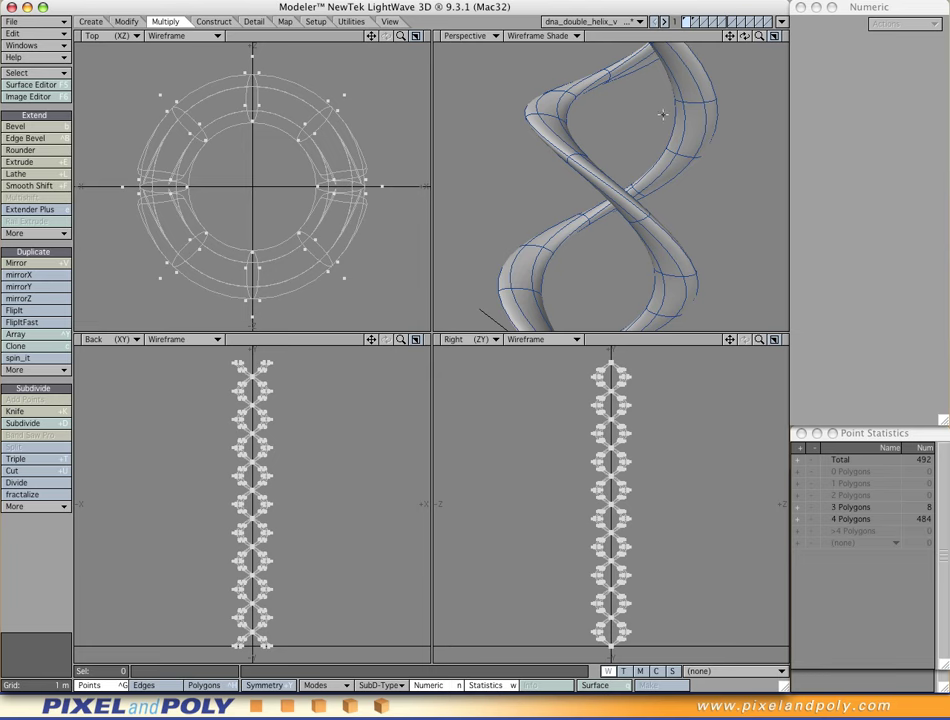
shift+click(699, 24)
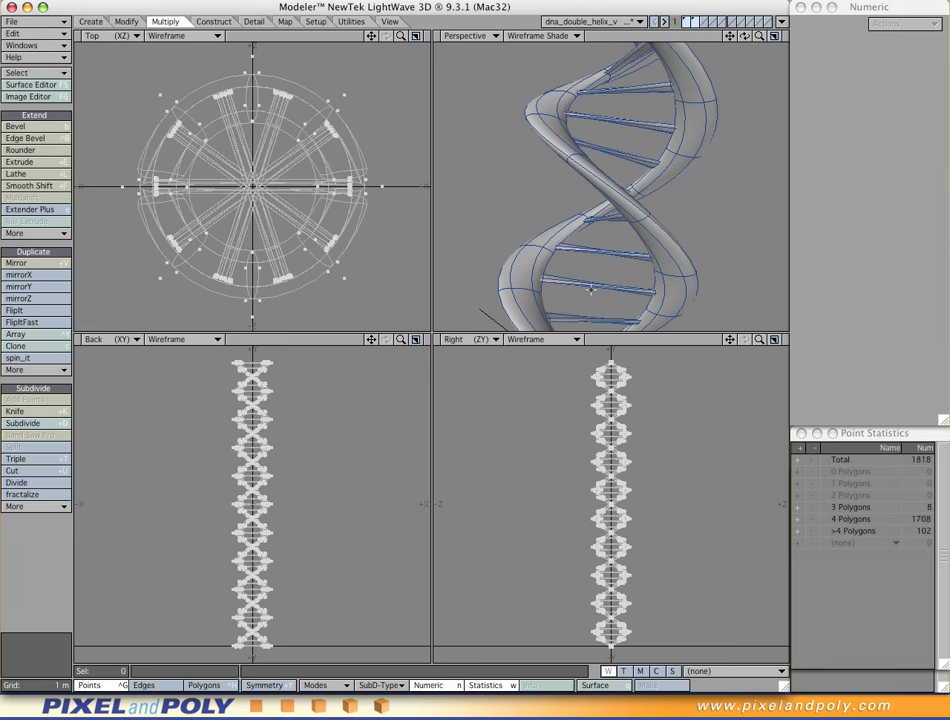
key(KP_0)
alt+drag(535, 333, 458, 407)
alt+shift+drag(458, 407, 465, 438)
ctrl+alt+drag(465, 438, 392, 448)
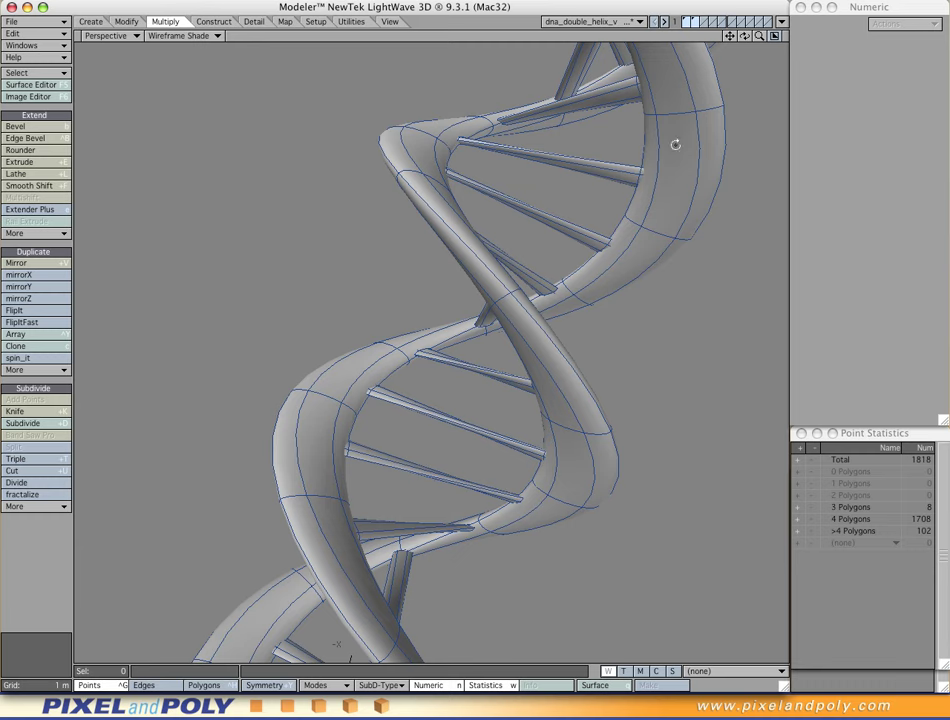
Select the entire lowest rung at the base of the helix and delete it
ctrl+alt+drag(559, 520, 479, 469)
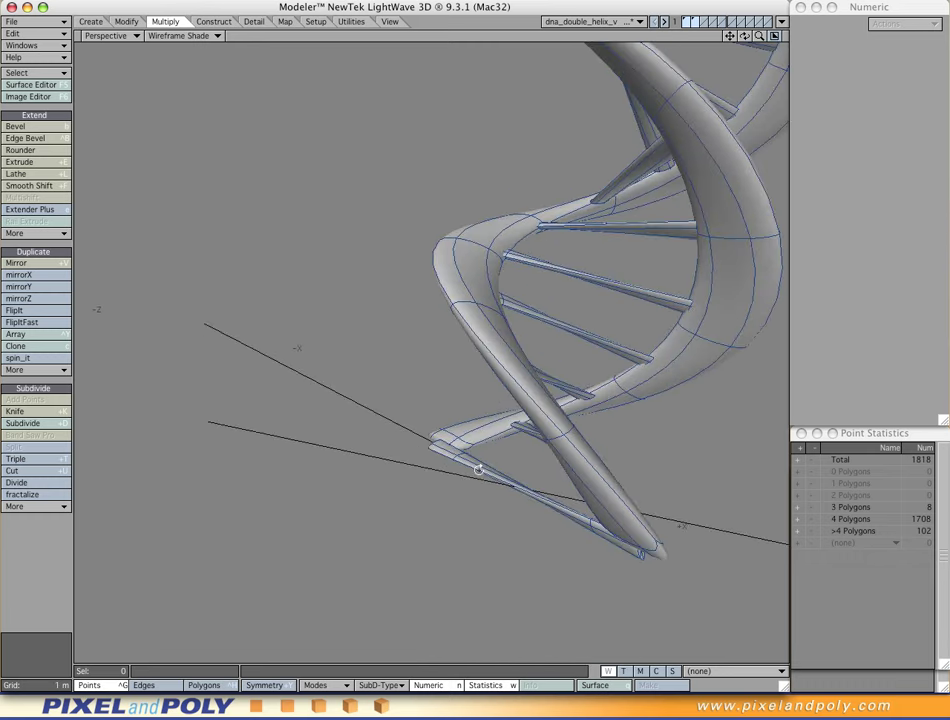
key(space)
key(space)
click(541, 505)
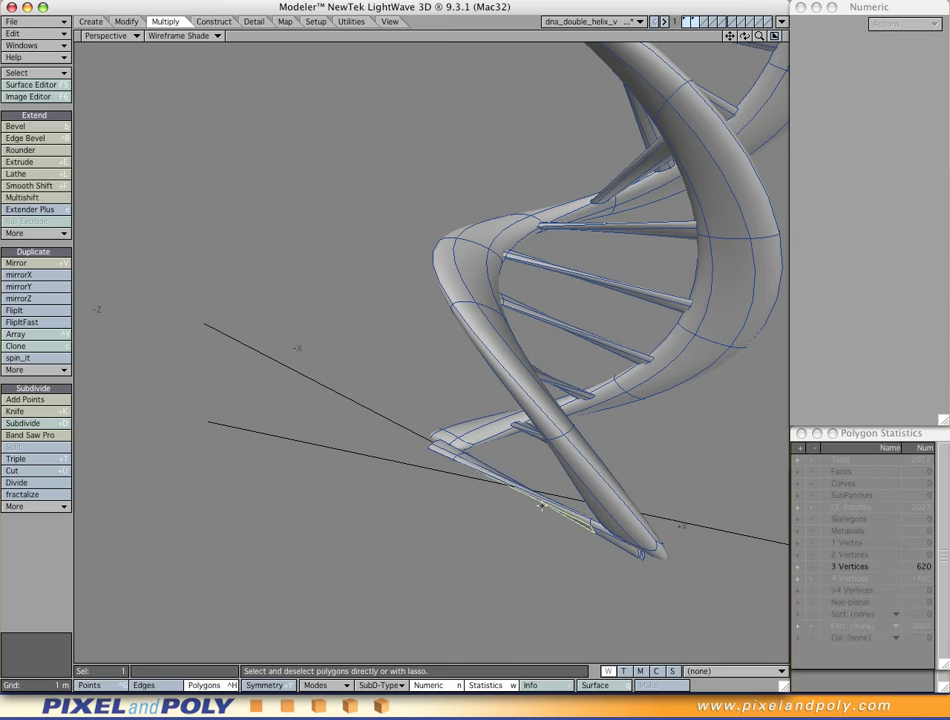
key(bracketright)
key(slash)
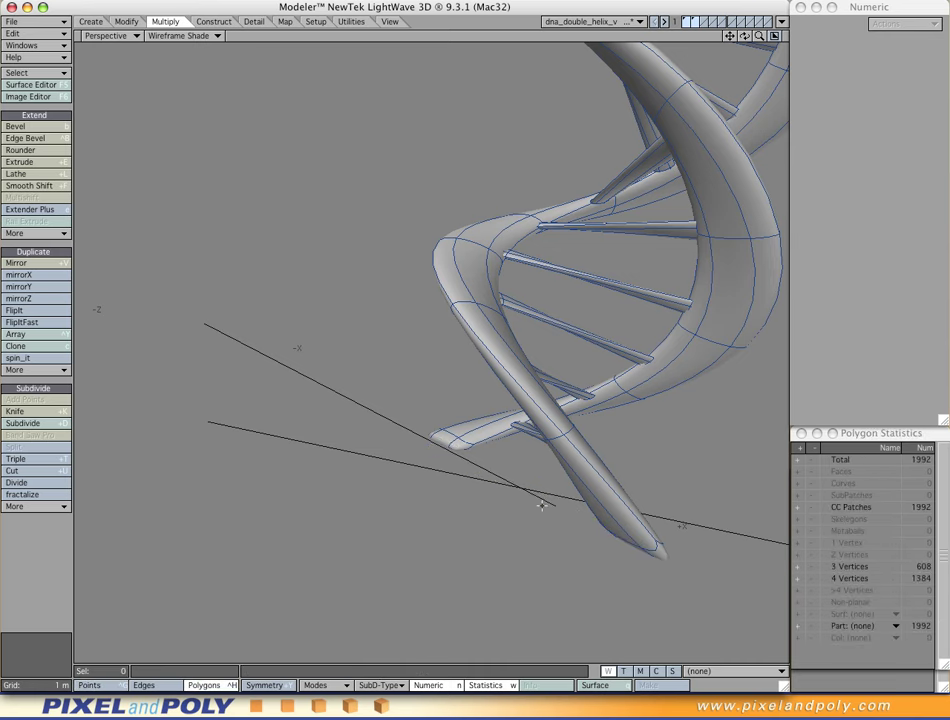
Select the entire topmost rung at the upper end of the helix, delete it, and inspect the finished model
alt+drag(541, 505, 553, 492)
mouse_move(556, 448)
ctrl+alt+mouse_down()
mouse_move(496, 341)
mouse_move(500, 430)
mouse_move(549, 436)
ctrl+alt+mouse_up()
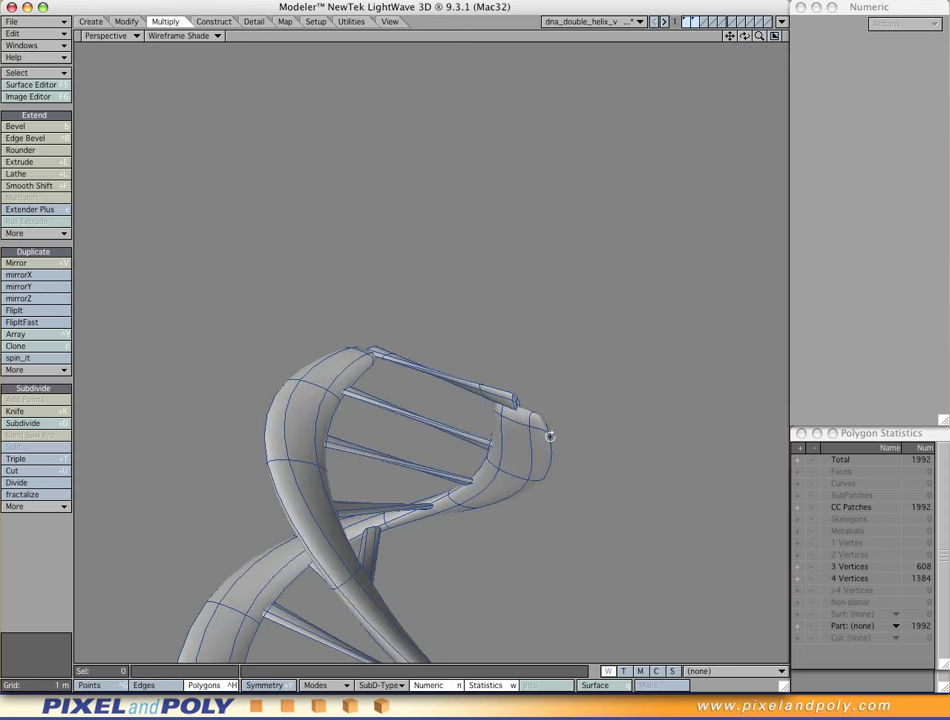
click(473, 393)
key(bracketright)
key(Delete)
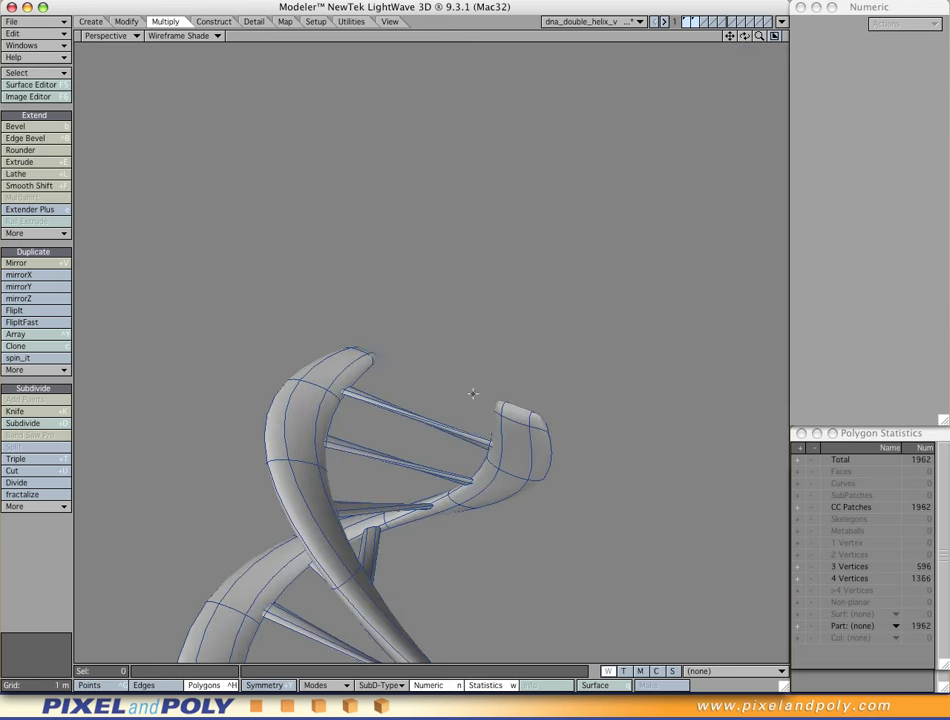
ctrl+alt+drag(516, 464, 473, 318)
alt+drag(367, 460, 480, 385)
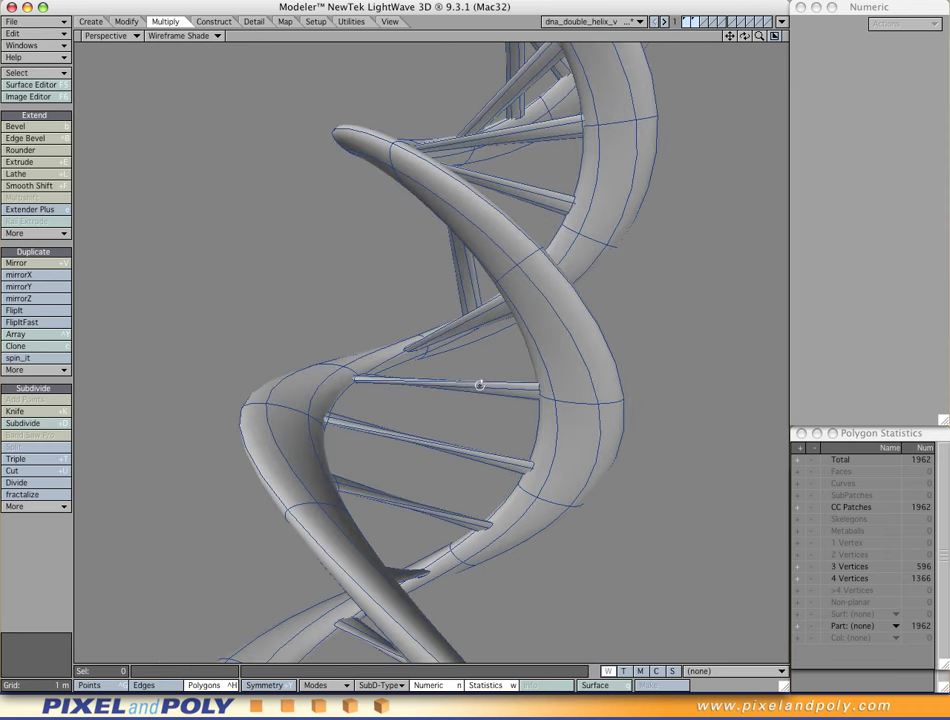